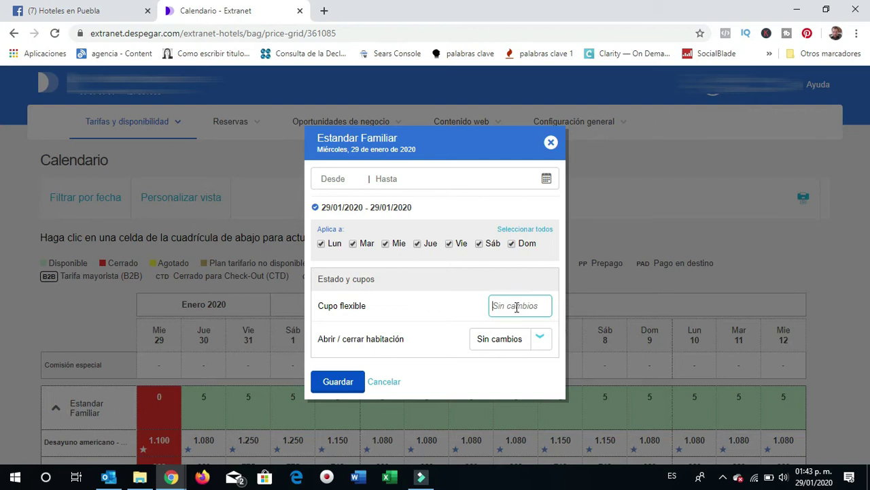
Set the Estandar Familiar room's flexible quota to 5 for 29 January 2020, set its status to Abrir, and save.
click(534, 333)
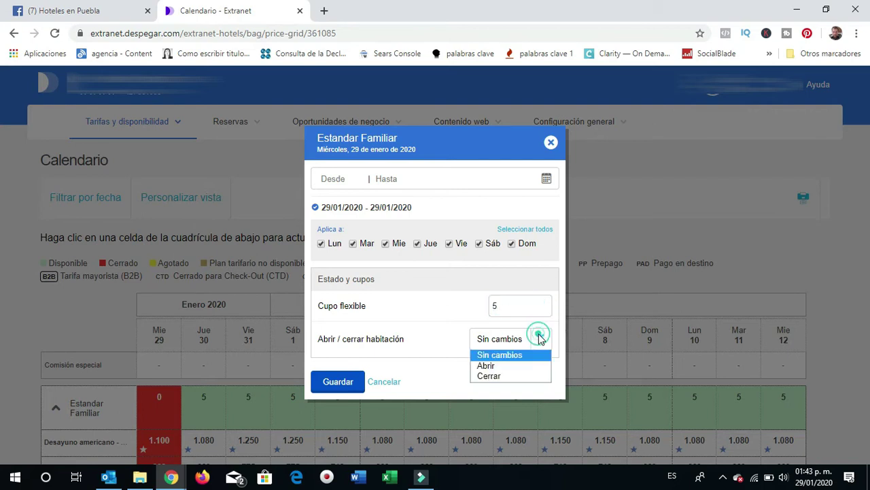
click(490, 365)
click(340, 381)
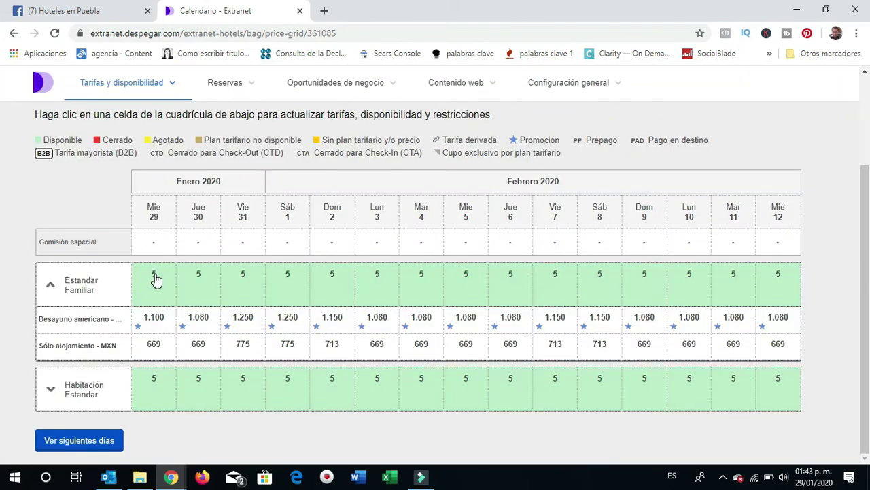
Edit Estandar Familiar availability from the 29 January cell, add the date range 28/01/2020 to 31/01/2020, and save with the status unchanged.
click(155, 276)
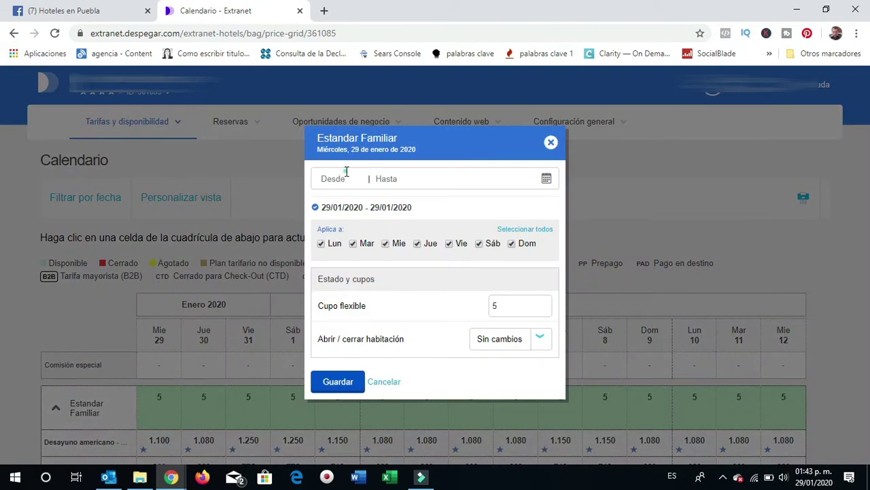
click(346, 171)
click(366, 301)
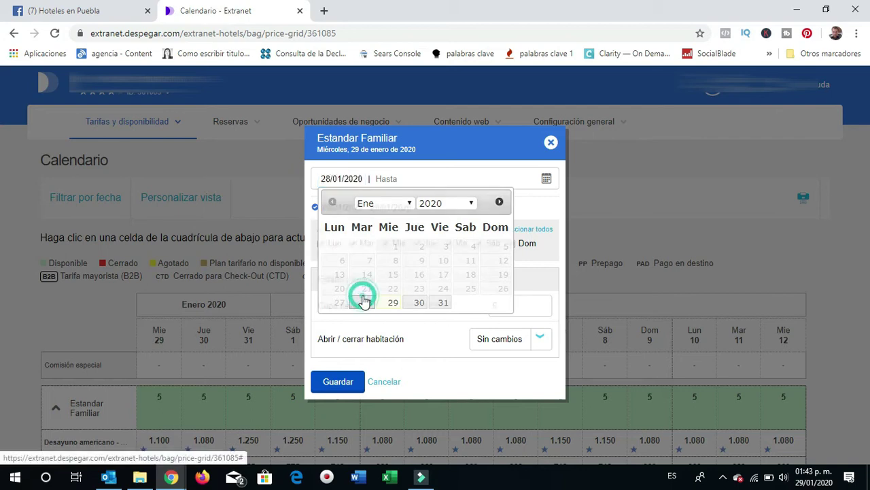
click(388, 178)
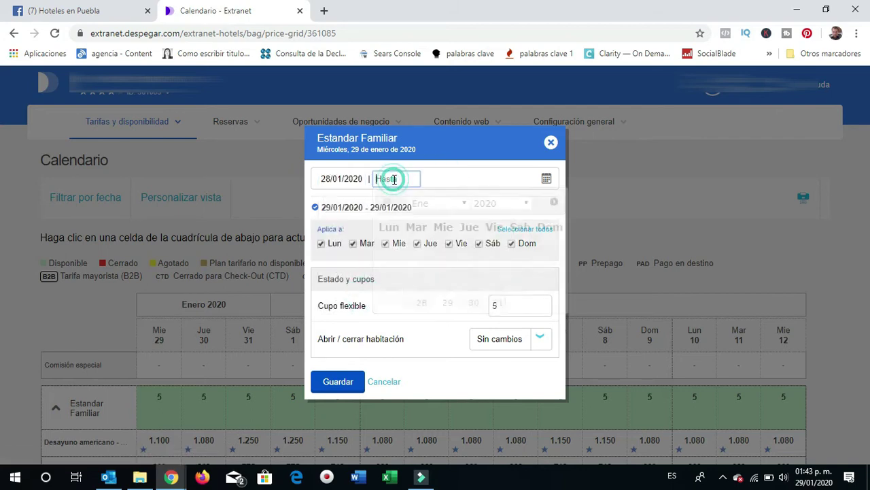
click(506, 304)
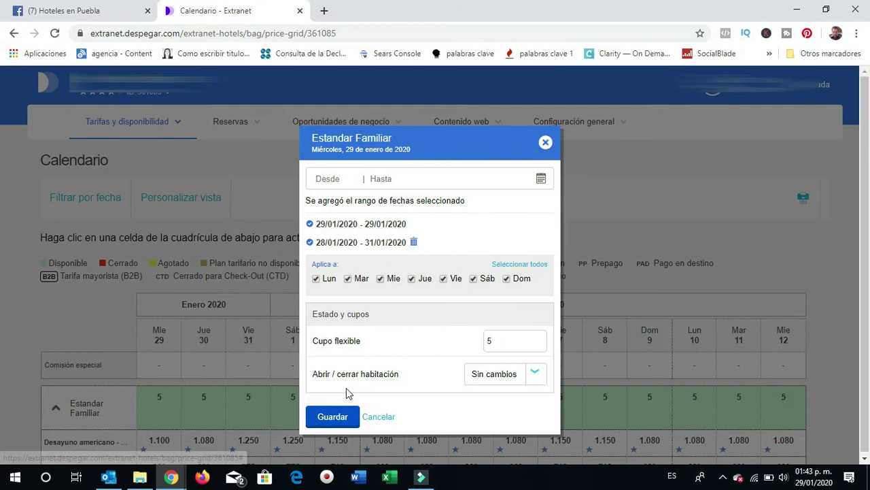
click(329, 411)
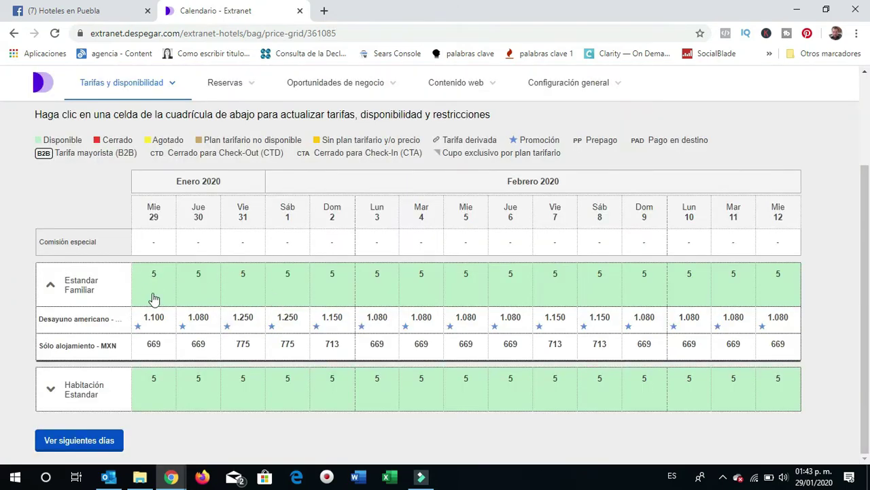
Open the Estandar Familiar availability for 29 January again and add the date range 28/01/2020 to 31/01/2020.
click(151, 299)
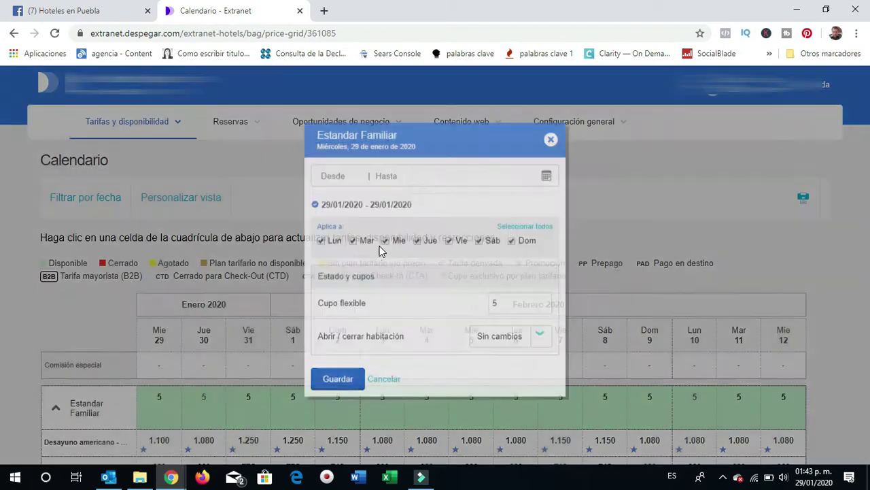
click(342, 179)
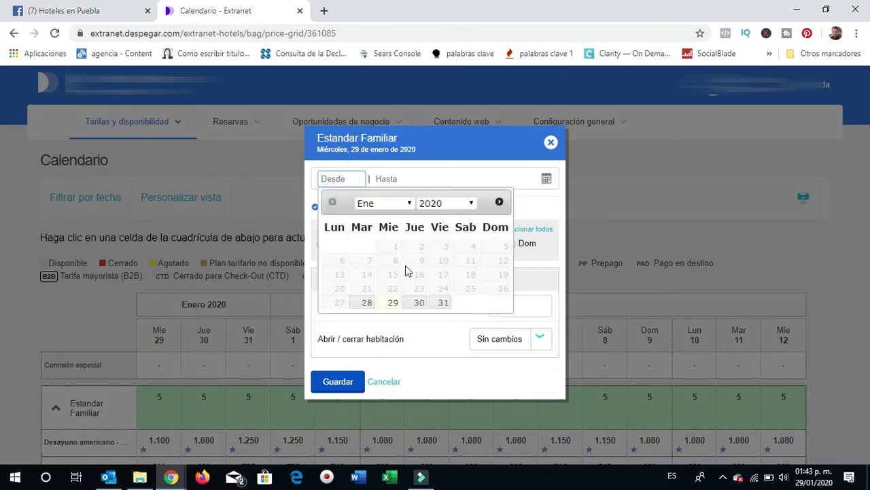
click(366, 304)
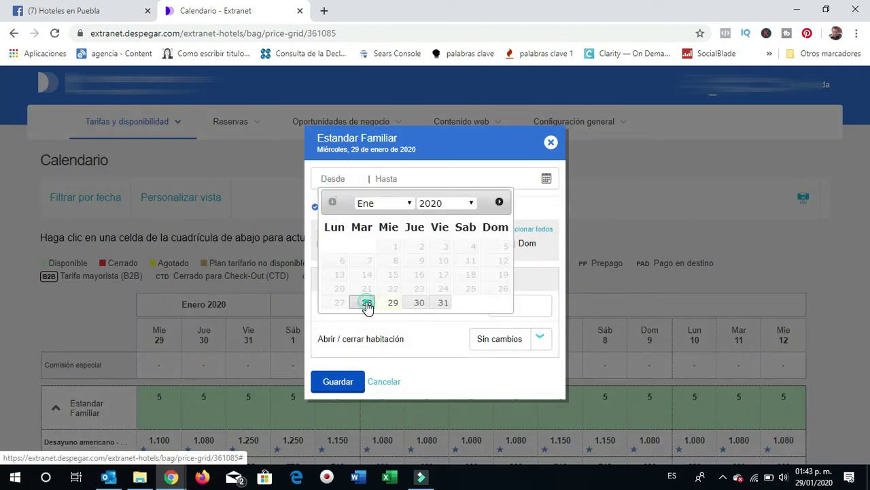
click(418, 175)
click(491, 304)
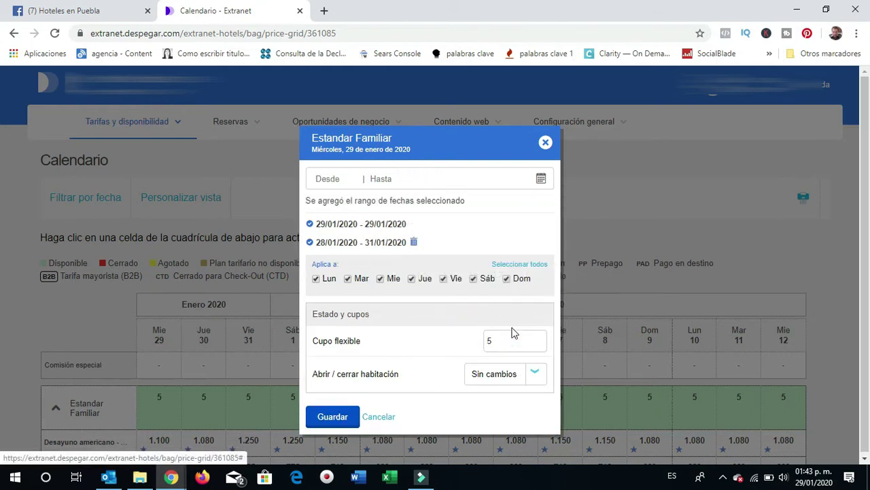
Set the room status to Cerrar with a flexible quota of 0 for the selected dates and save.
click(535, 381)
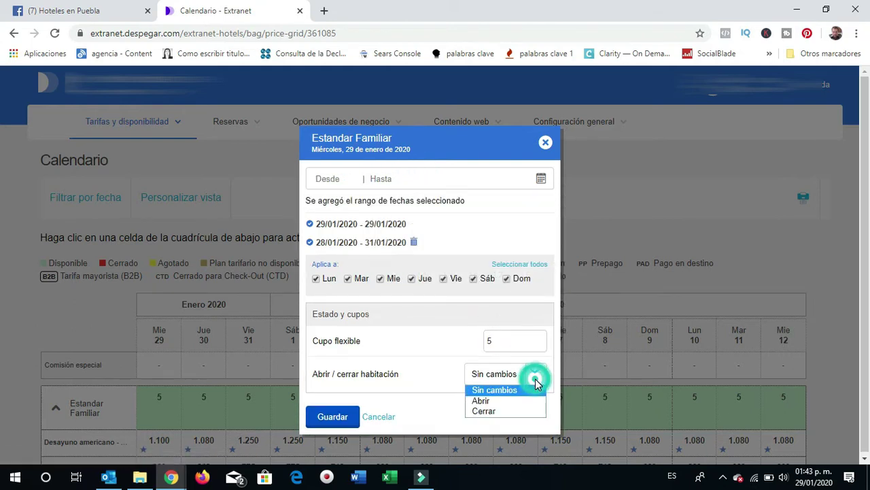
click(487, 411)
click(512, 334)
key(BackSpace)
text(0)
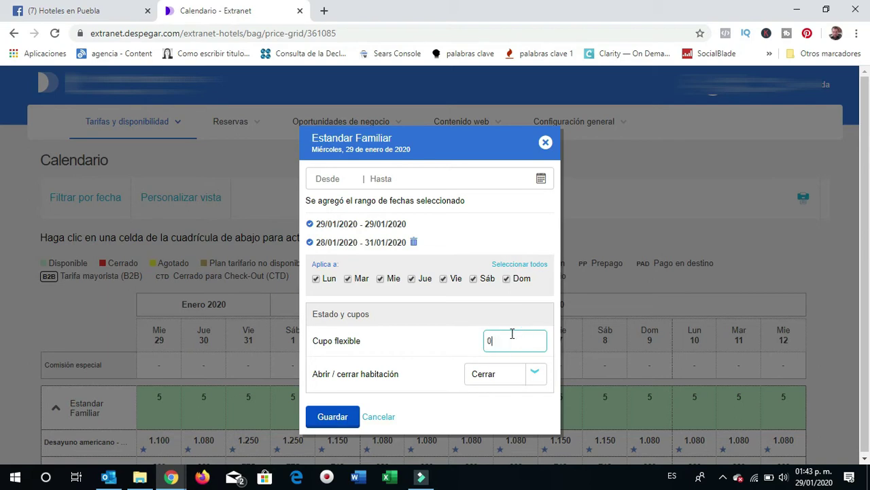
click(330, 416)
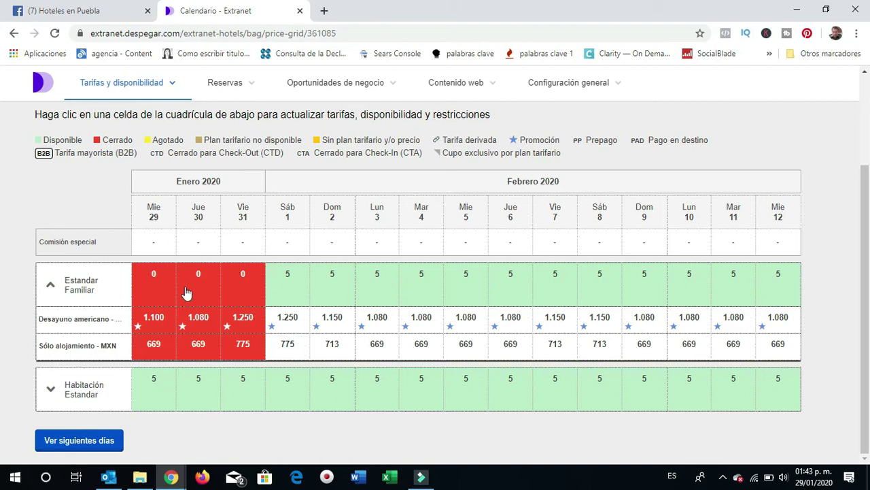
Open the closed Estandar Familiar cell for 29 January and add the date range 28/01/2020 to 31/01/2020.
click(145, 283)
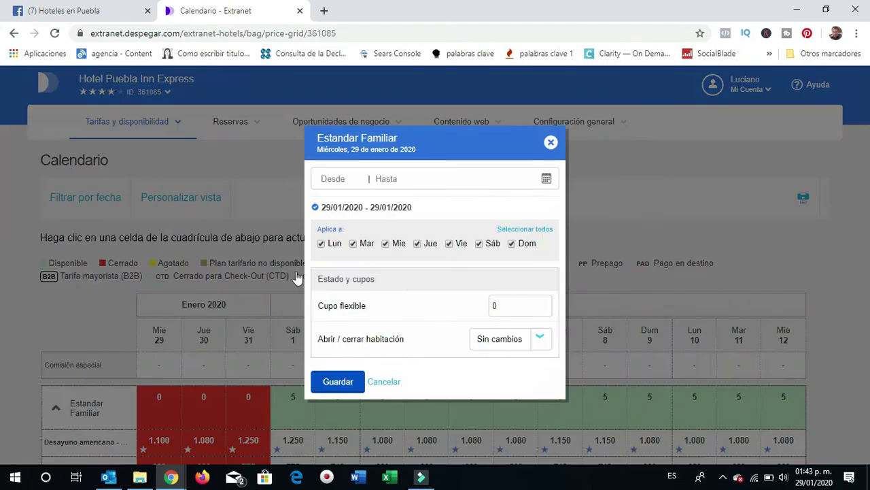
click(329, 178)
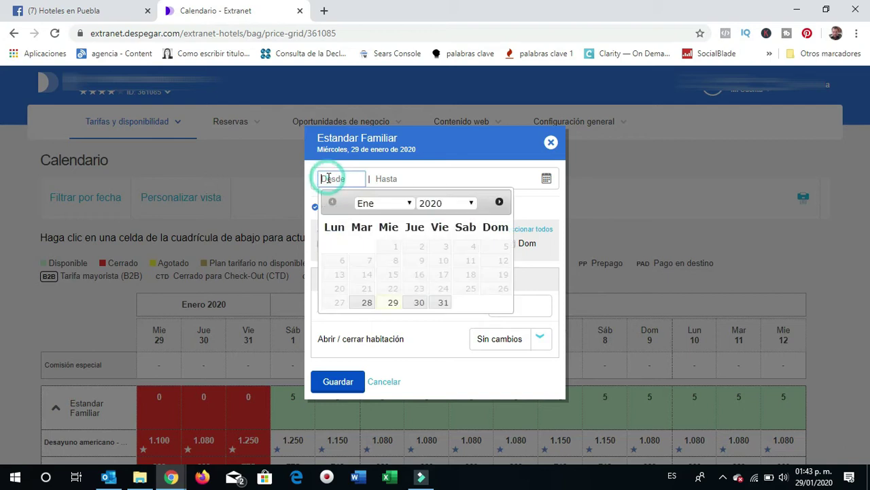
click(365, 303)
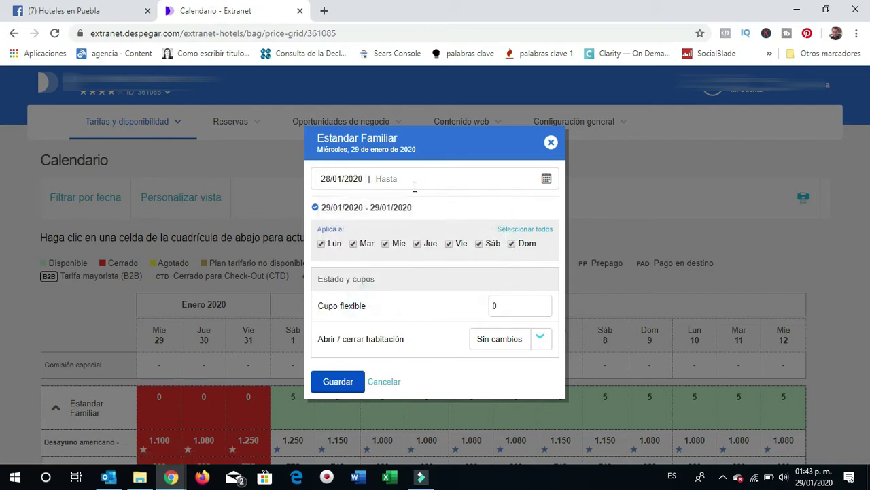
click(411, 181)
click(499, 303)
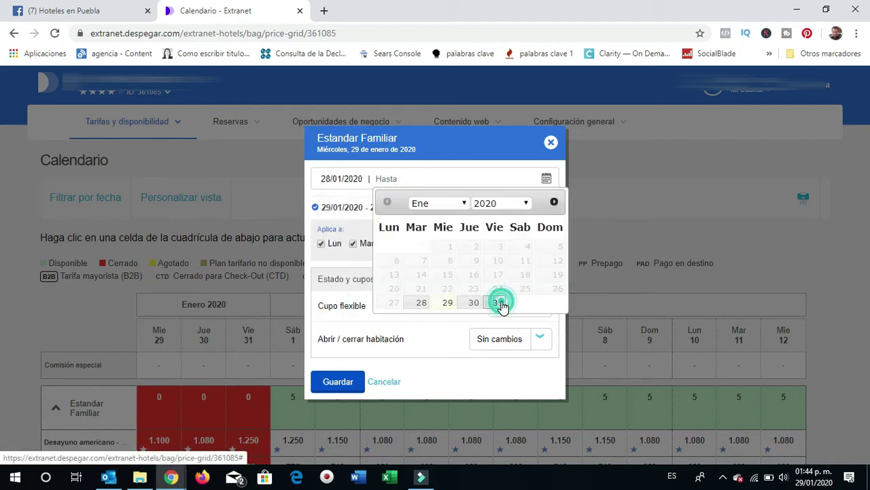
Set the room status to Abrir with a flexible quota of 5 for the selected dates and save.
click(533, 374)
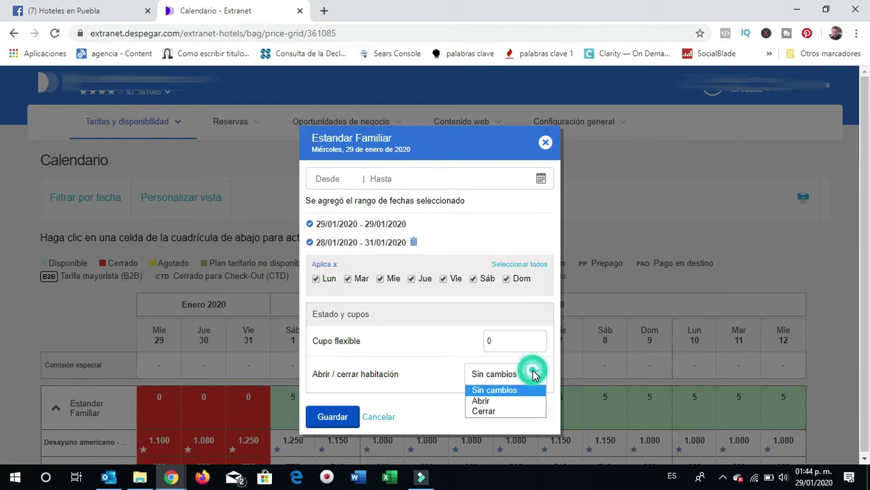
click(499, 400)
click(502, 338)
key(BackSpace)
text(5)
click(325, 426)
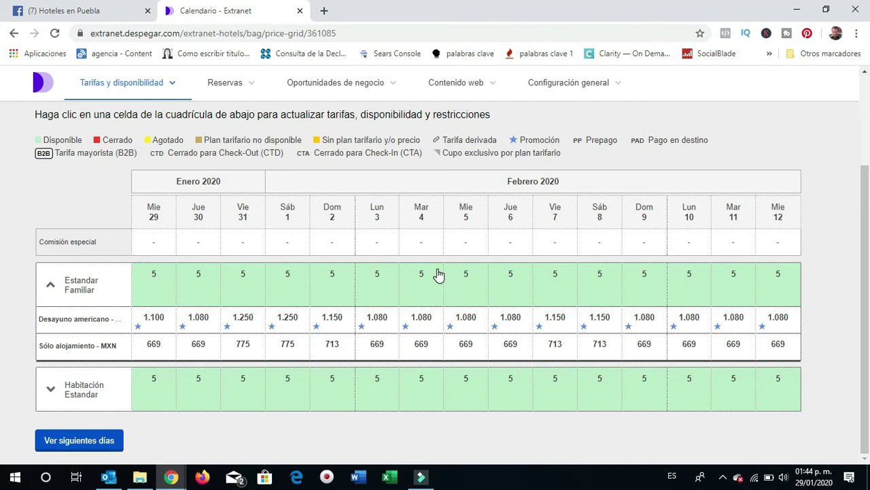
click(145, 281)
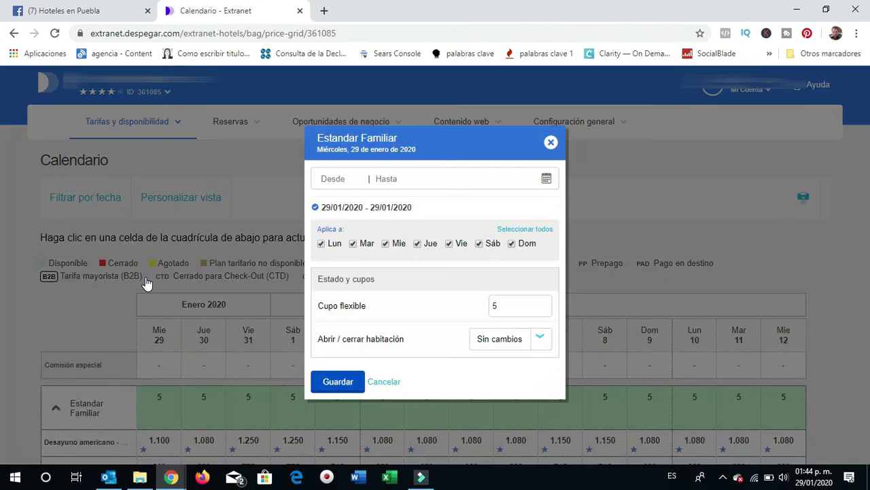
click(551, 142)
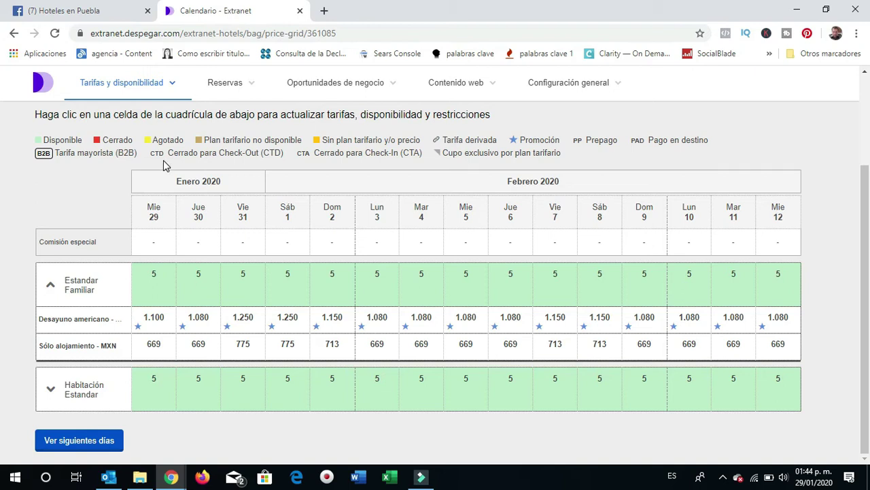
Go to the Modificar tarifas page and set the date range from 29/01/2020 to 31/01/2020.
click(174, 86)
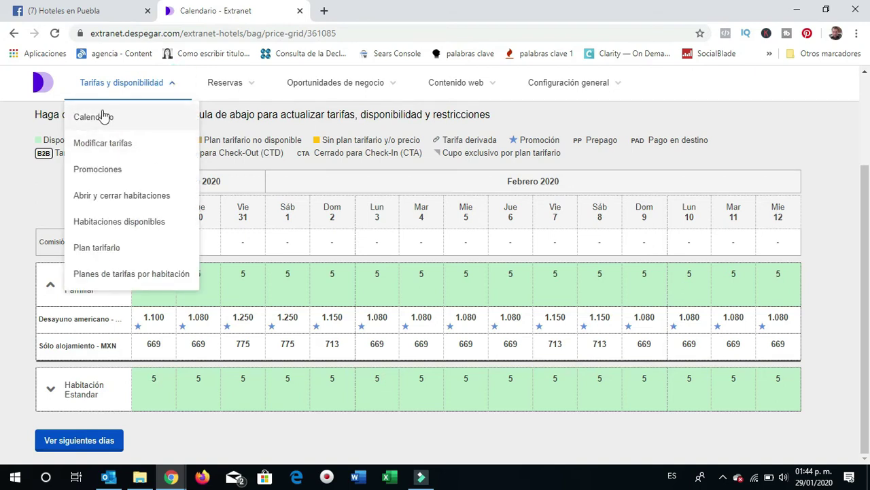
click(99, 156)
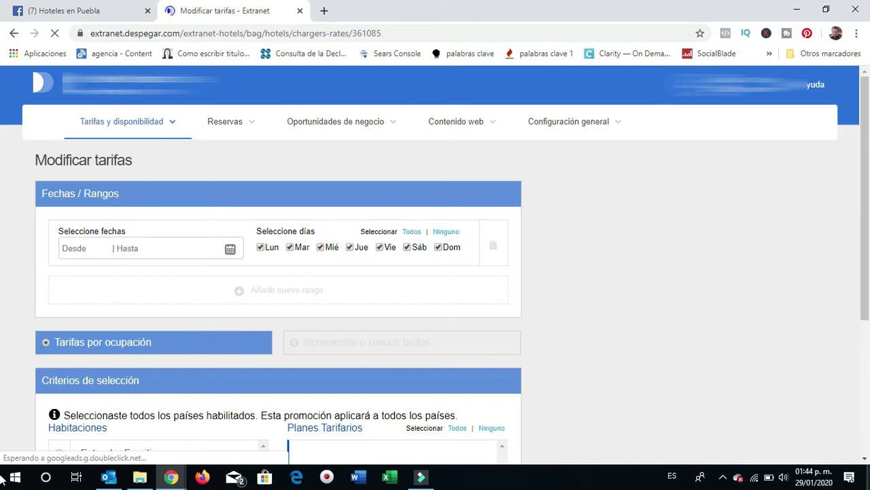
click(865, 458)
click(865, 459)
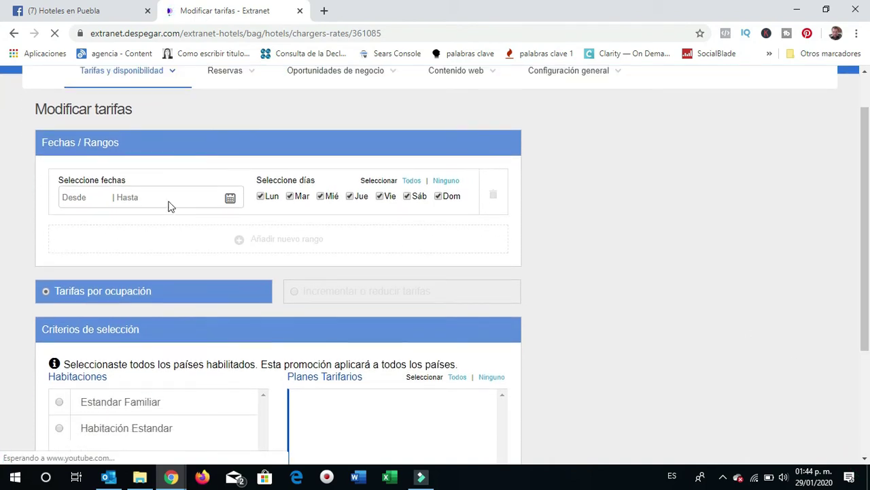
click(88, 203)
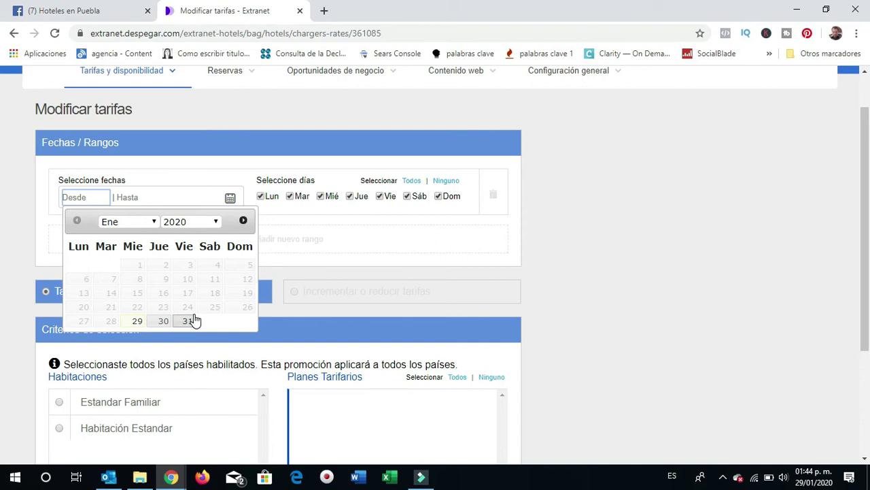
click(134, 320)
click(196, 194)
click(241, 320)
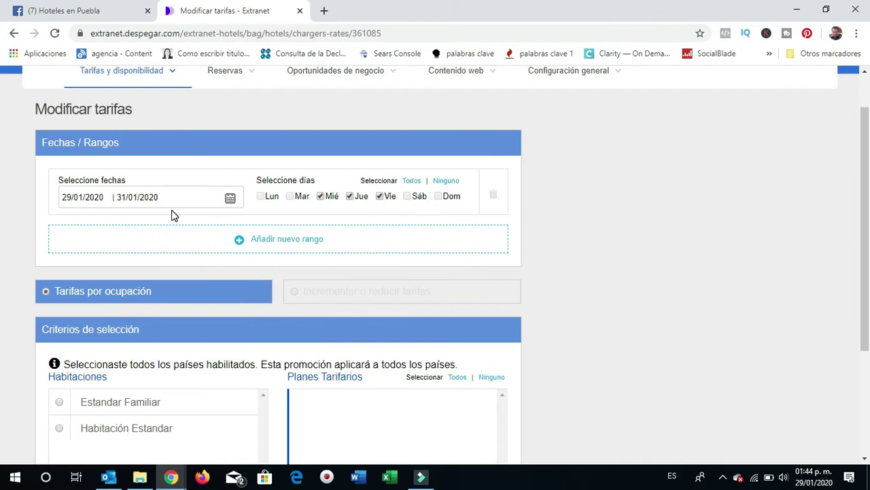
Select the Estandar Familiar room in the selection criteria for the rate change.
click(865, 458)
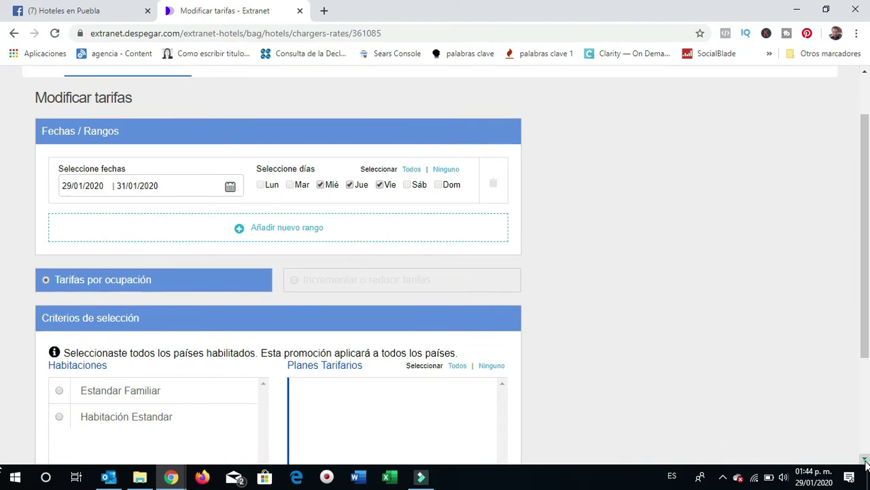
scroll(865, 459, down, 3)
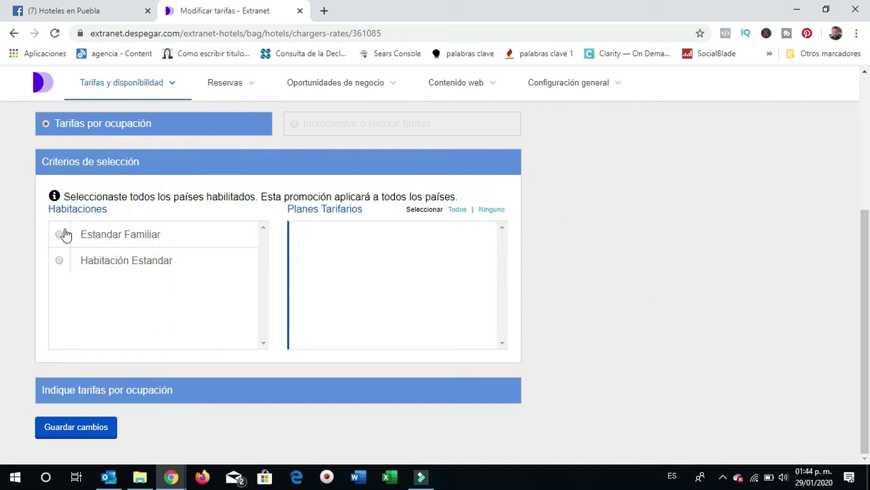
click(64, 235)
click(59, 265)
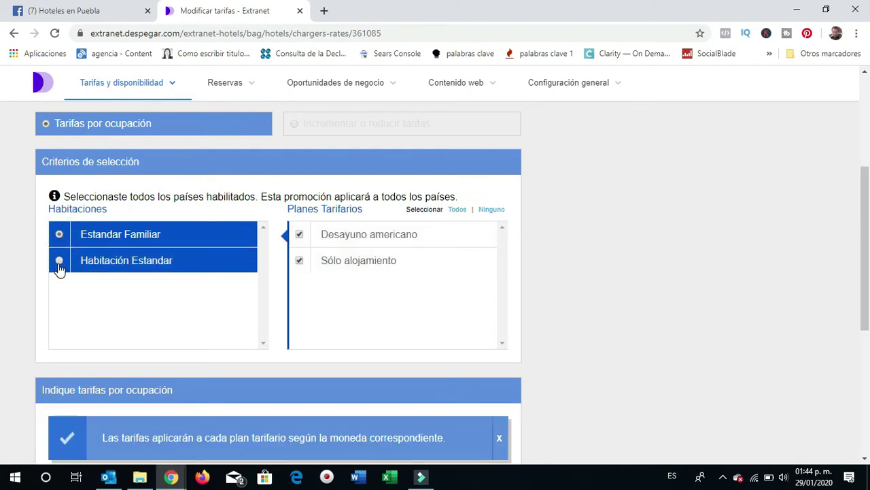
click(59, 266)
click(58, 234)
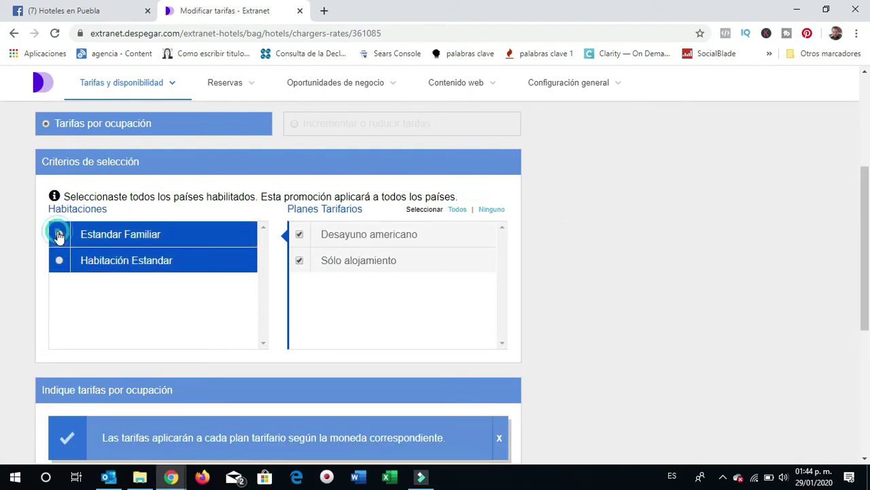
Leave Sólo alojamiento as the only selected rate plan, with Desayuno americano excluded.
click(300, 263)
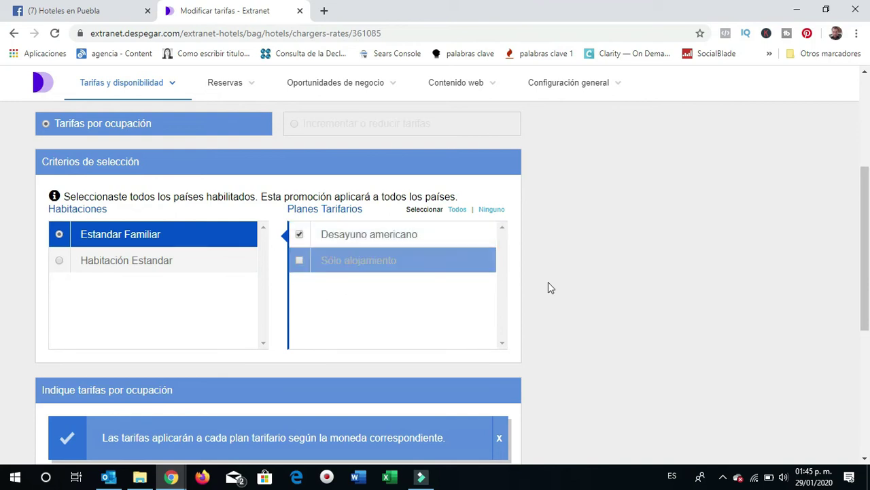
click(300, 260)
click(300, 236)
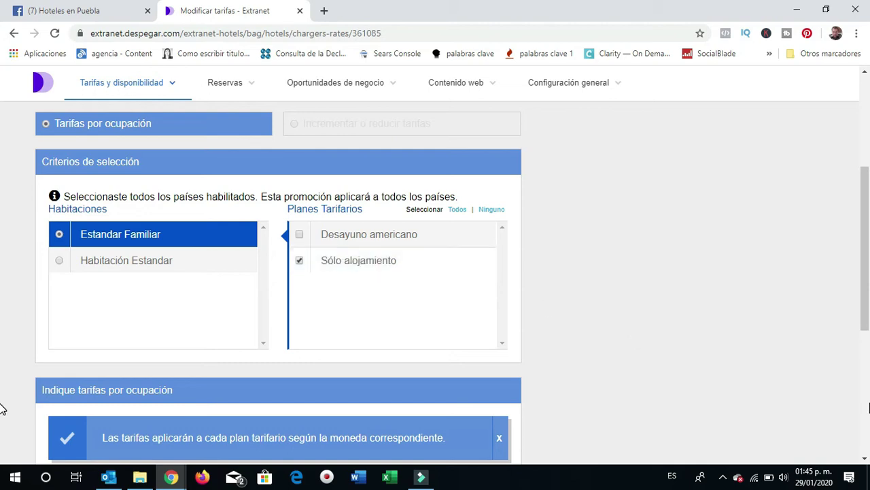
scroll(868, 454, down, 3)
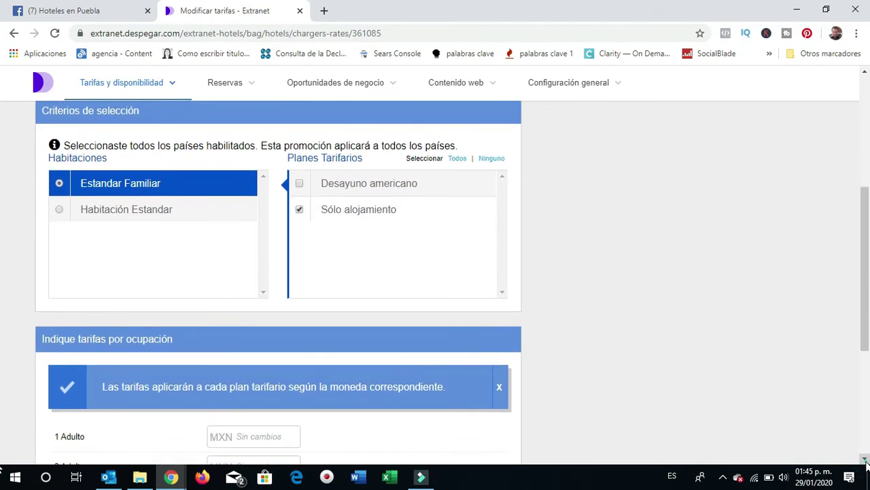
scroll(867, 462, down, 1)
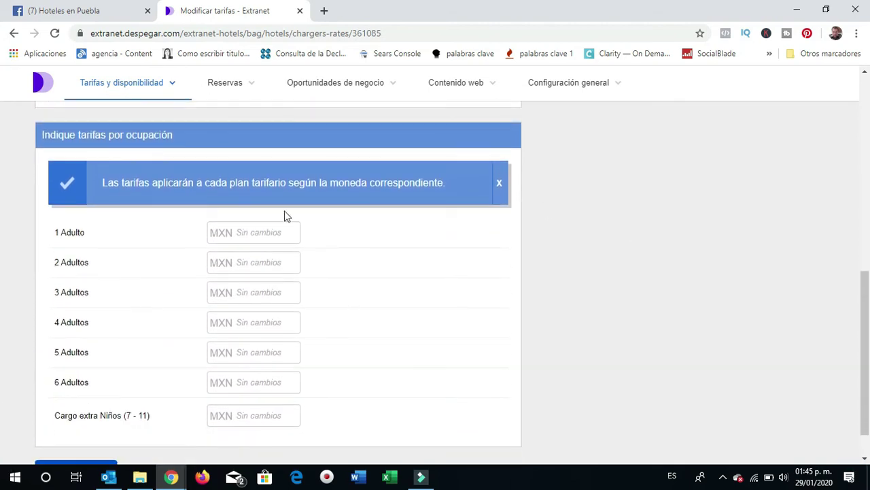
Set the rates for both 1 adult and 2 adults to 650 MXN.
click(255, 233)
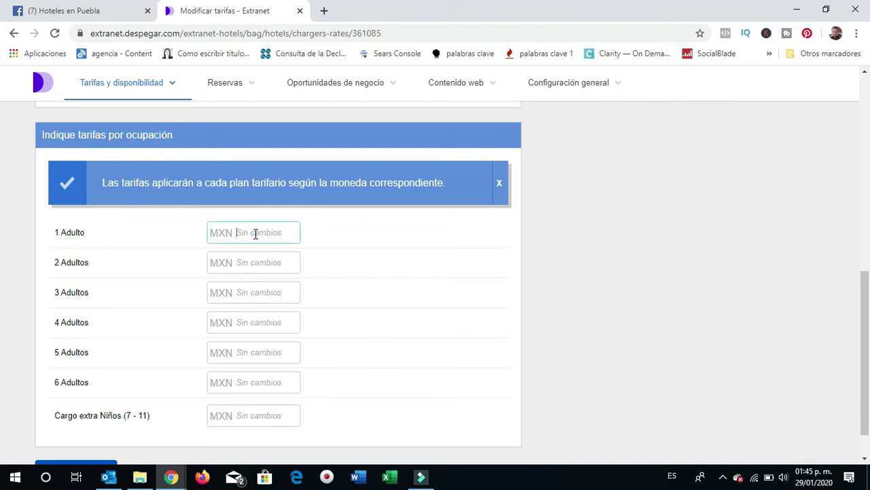
drag(867, 75, 866, 75)
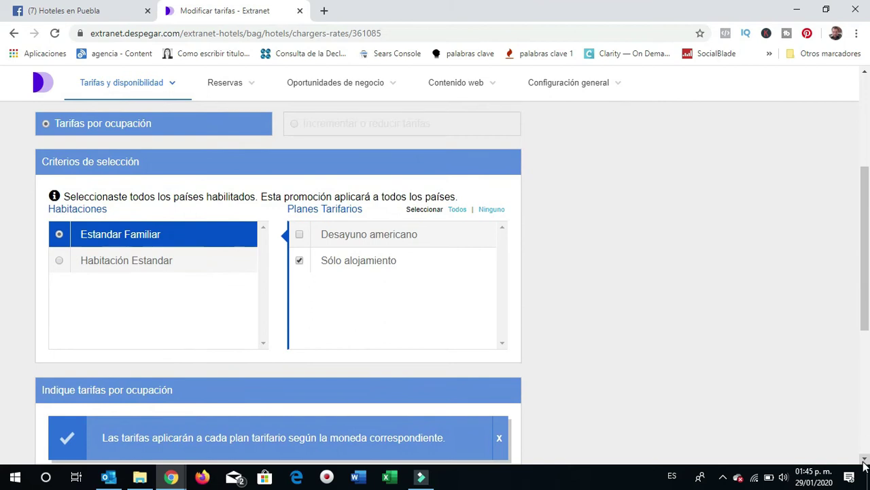
drag(866, 458, 866, 459)
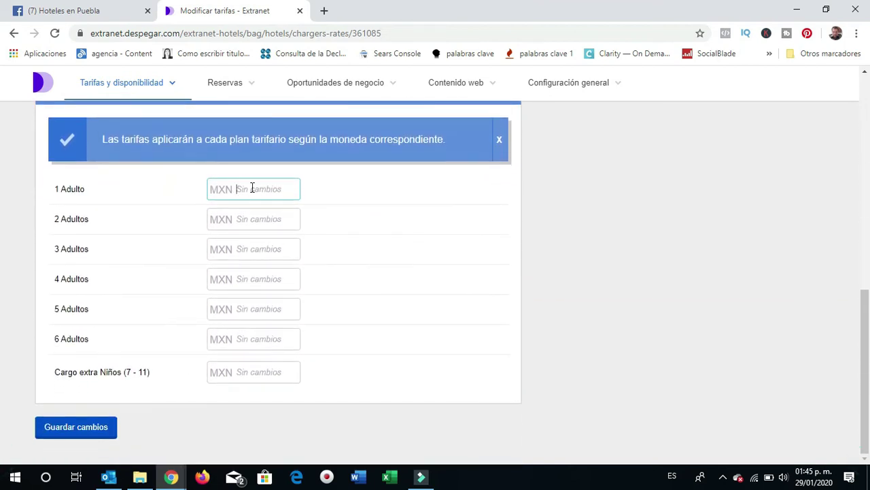
text(650)
click(268, 216)
text(6)
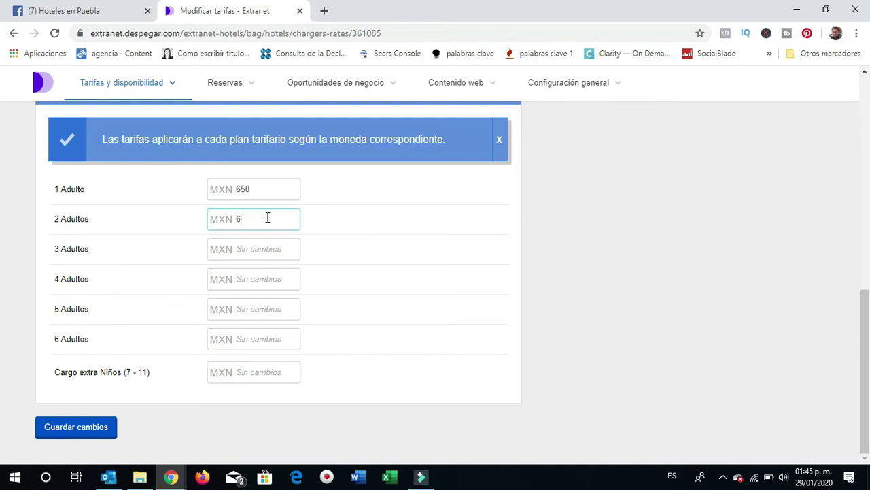
text(59)
key(BackSpace)
Set the rates for 3, 4, 5 and 6 adults to 800, 950, 1.100 and 1.250 MXN respectively.
click(262, 246)
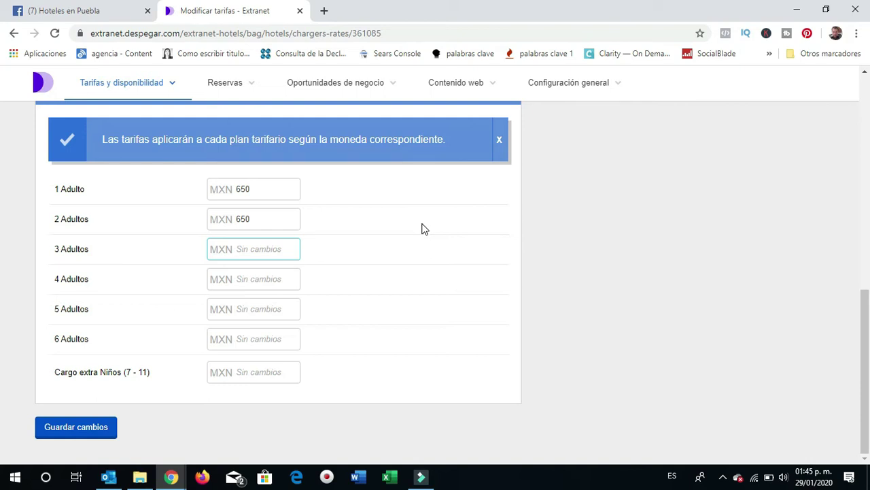
text(800)
click(254, 290)
text(950)
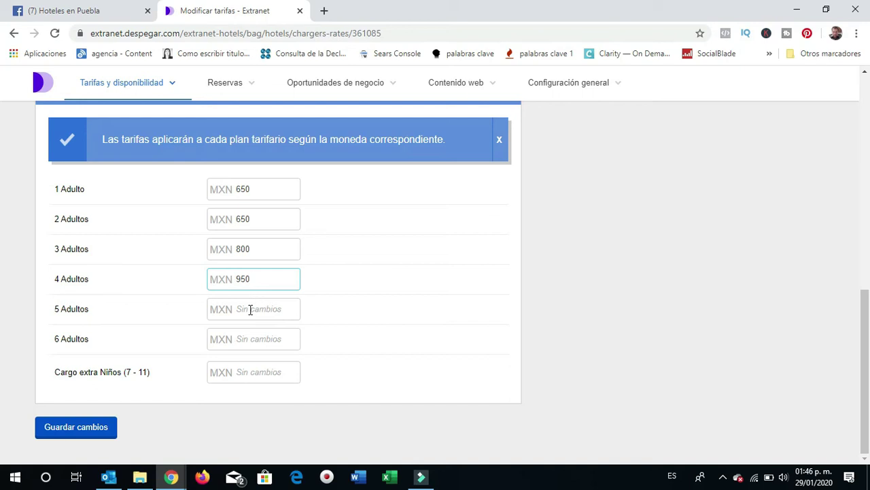
click(251, 309)
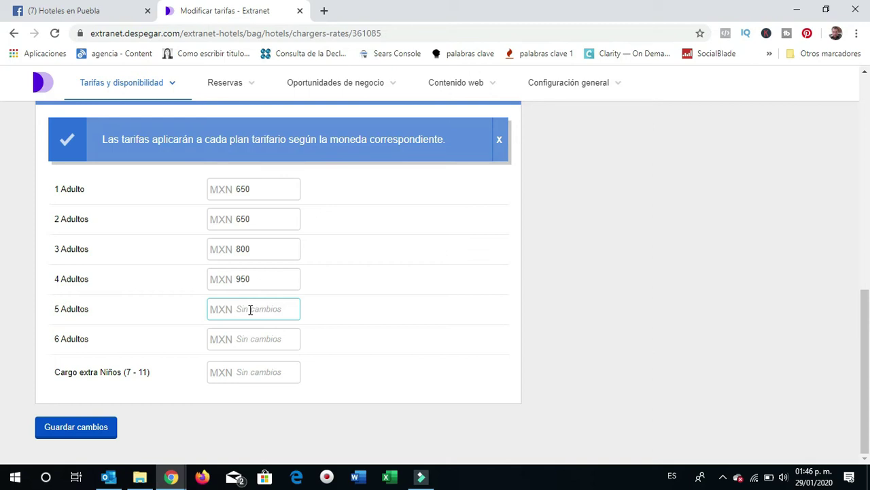
text(1100)
click(255, 342)
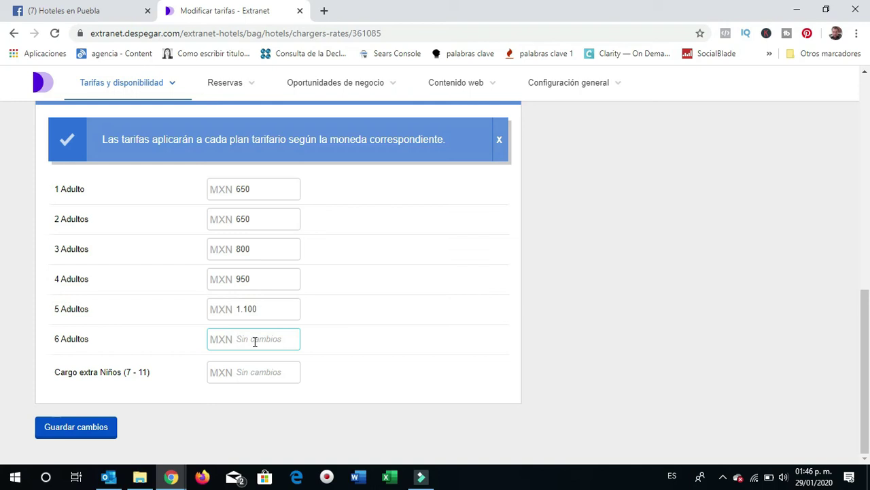
text(1.250)
Set the extra charge for children aged 7 to 11 to 60 MXN and save the rate changes.
click(236, 371)
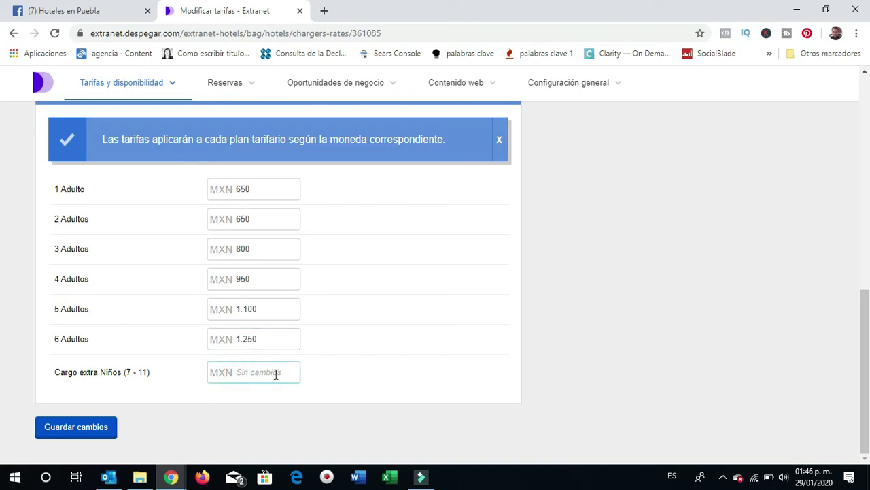
text(60)
click(79, 427)
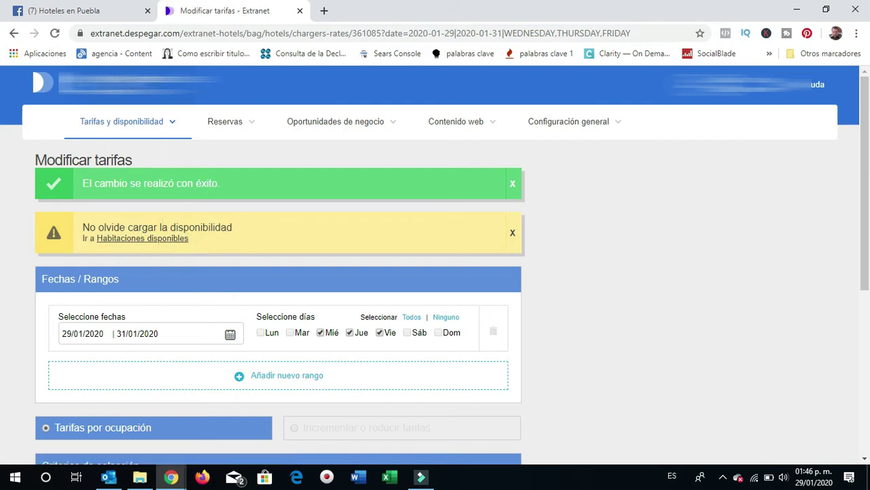
Go to the Calendario and expand the Estandar Familiar room to check its Sólo alojamiento rates for 29 to 31 January.
click(169, 127)
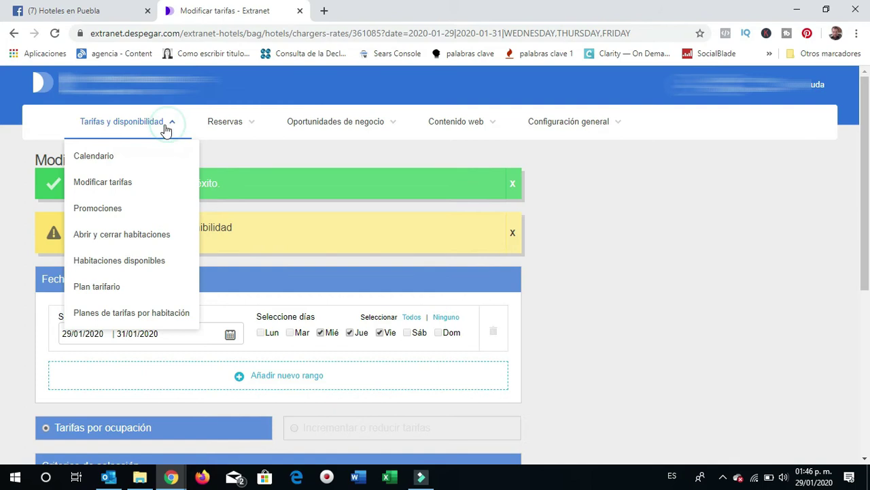
click(92, 156)
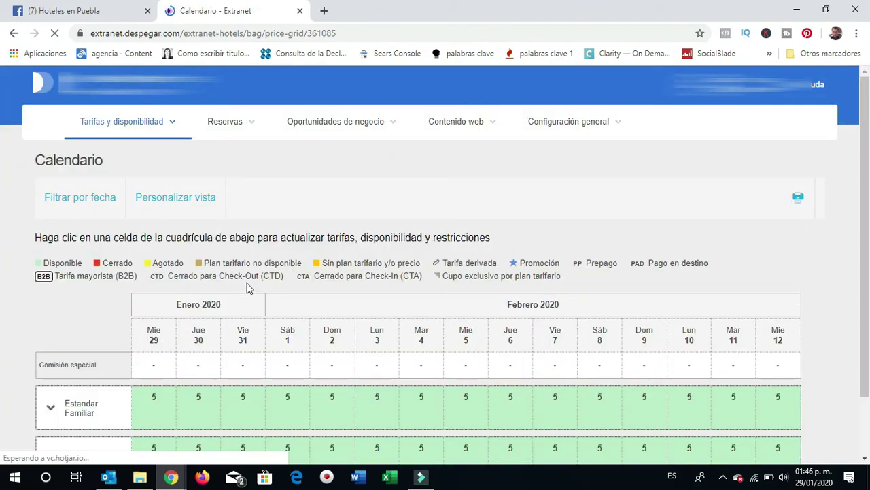
click(50, 407)
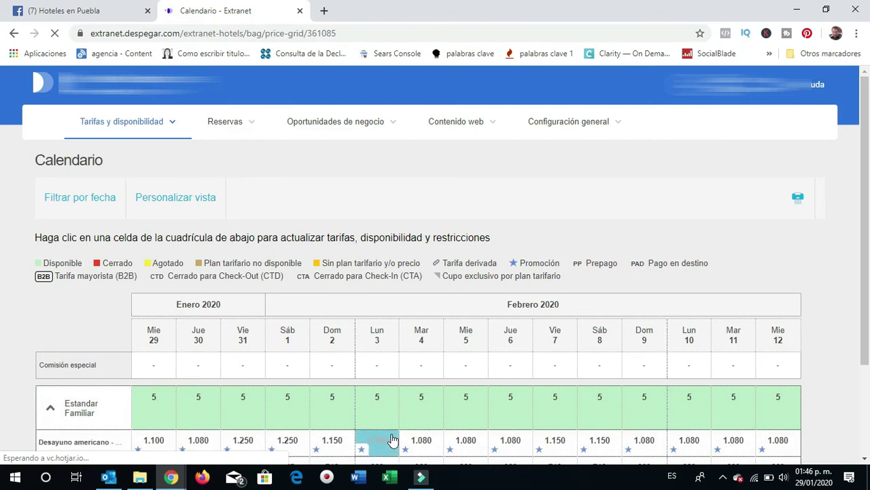
scroll(847, 461, down, 3)
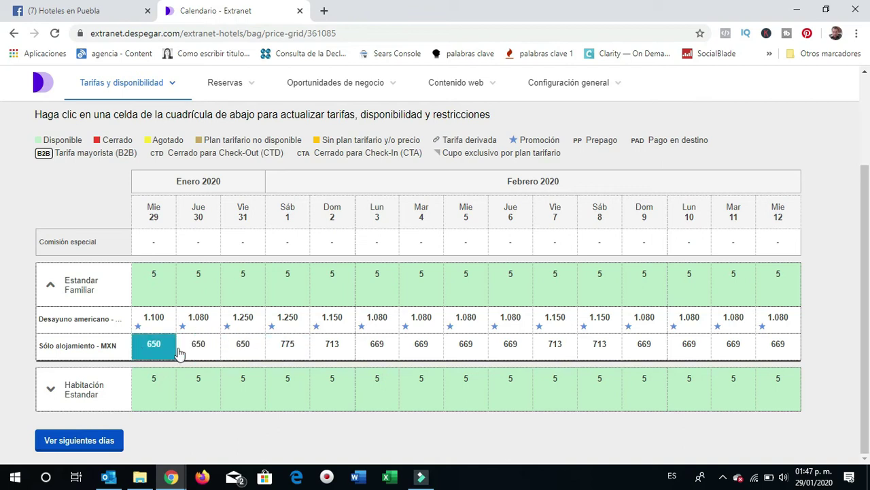
mouse_move(138, 326)
click(865, 71)
click(865, 70)
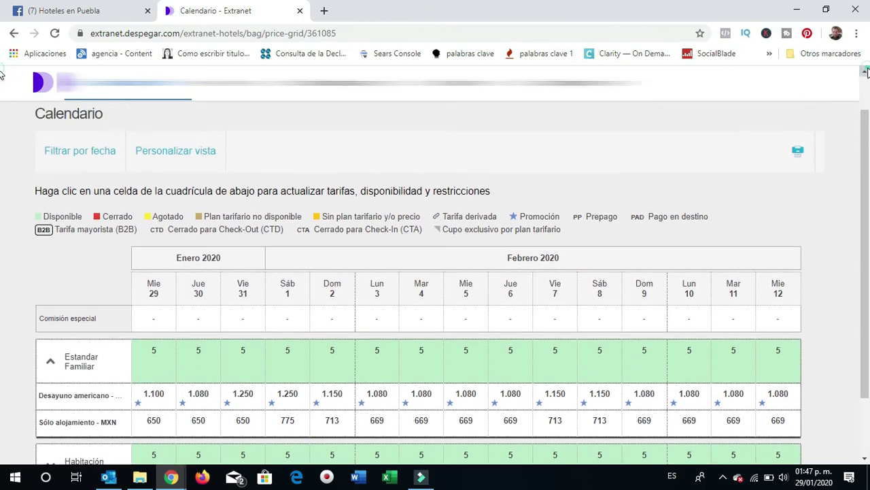
click(865, 460)
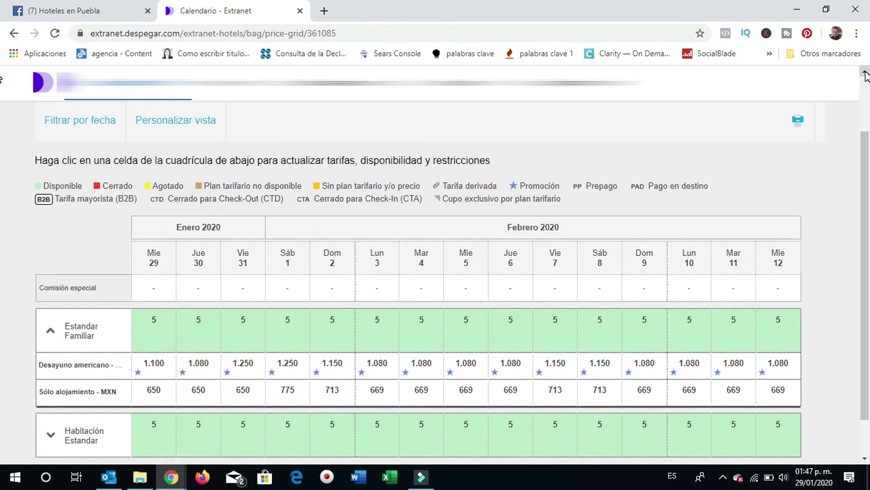
click(865, 72)
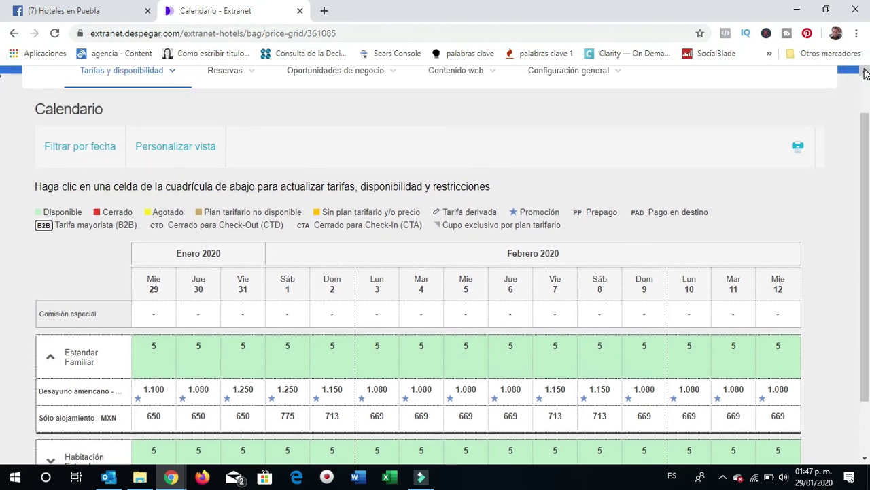
click(865, 73)
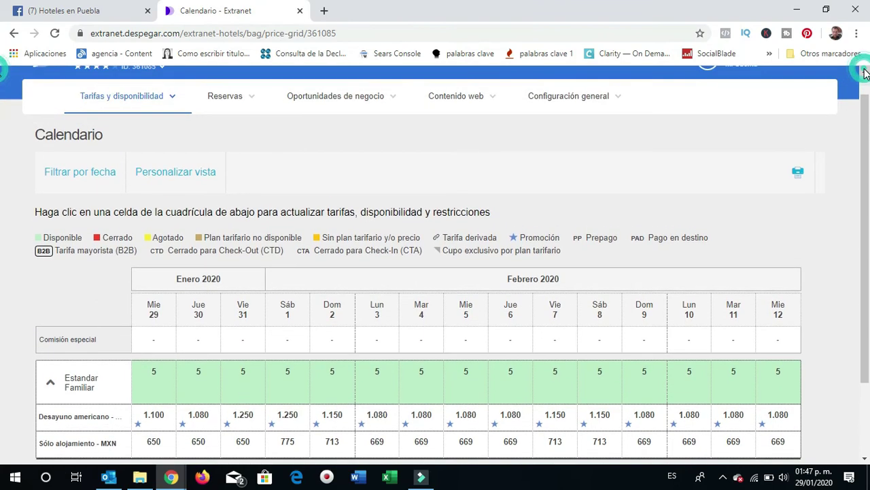
Go to the Abrir y cerrar habitaciones page and review its date and room selection options.
click(174, 100)
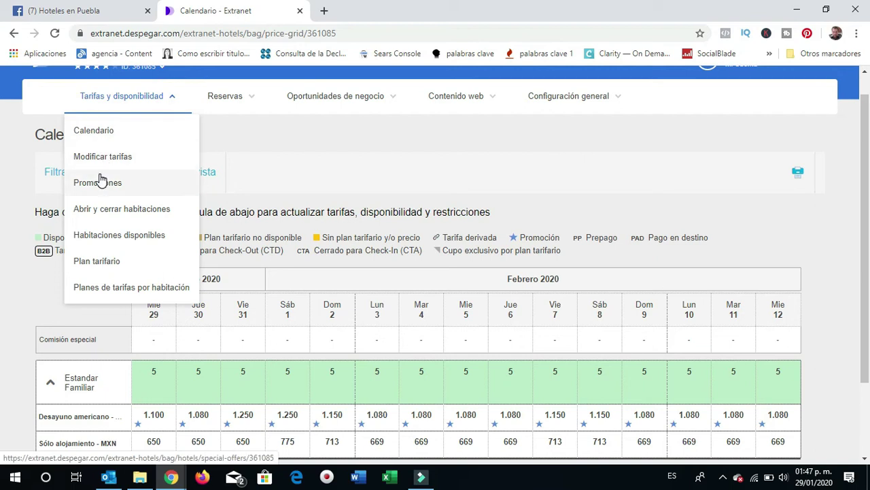
click(109, 212)
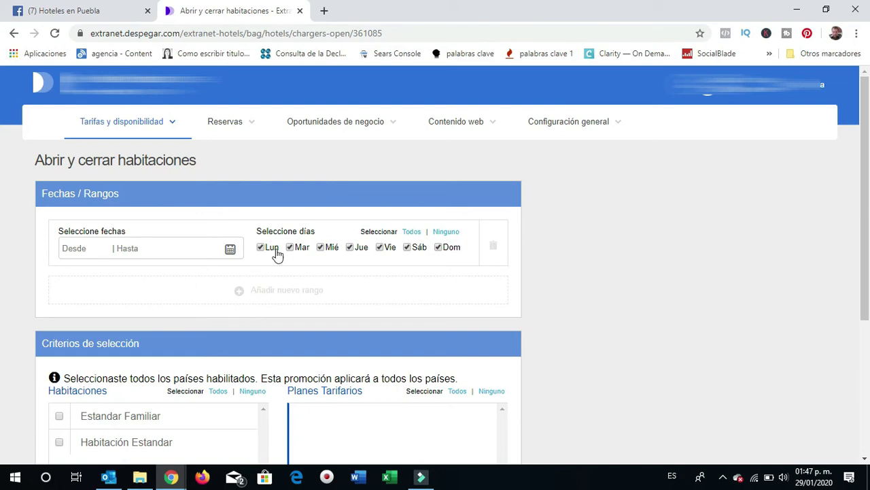
scroll(437, 345, down, 1)
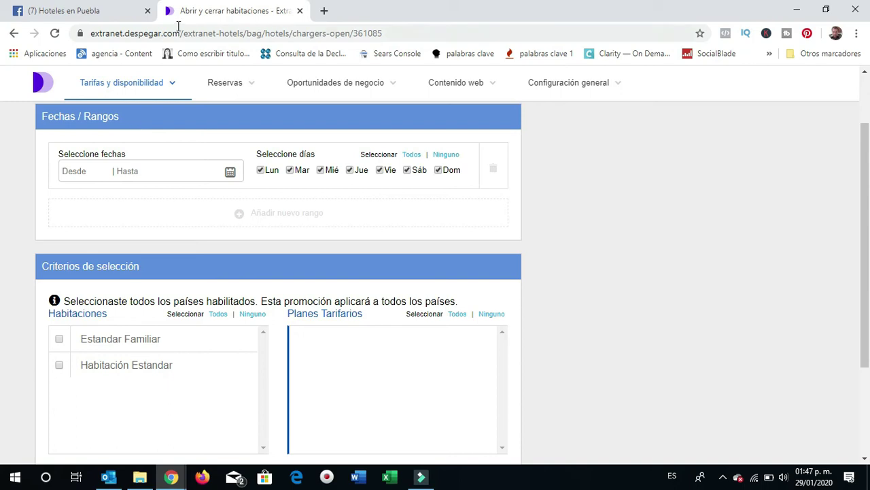
Return to the Calendario and go on to the Promociones page to review the available promotion types.
click(172, 84)
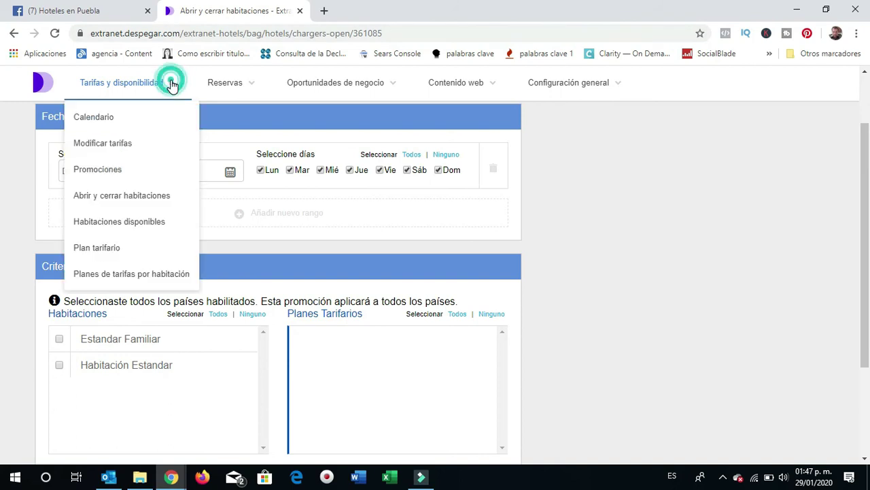
click(91, 117)
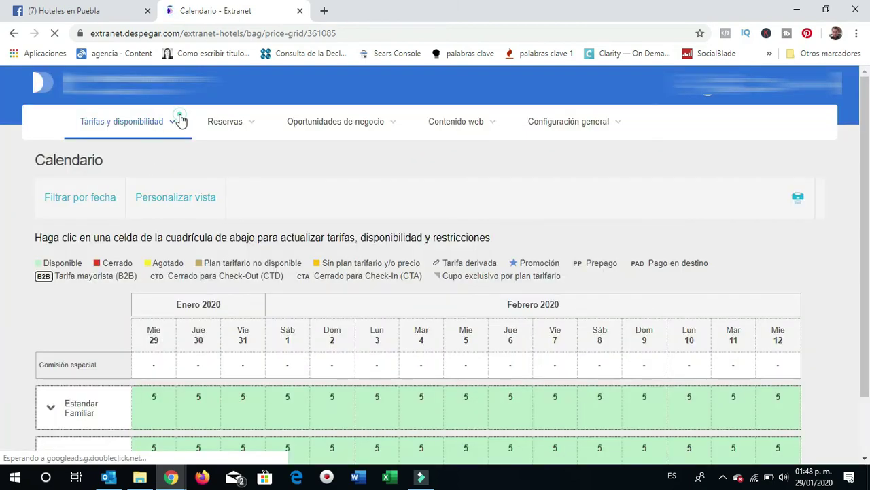
click(179, 120)
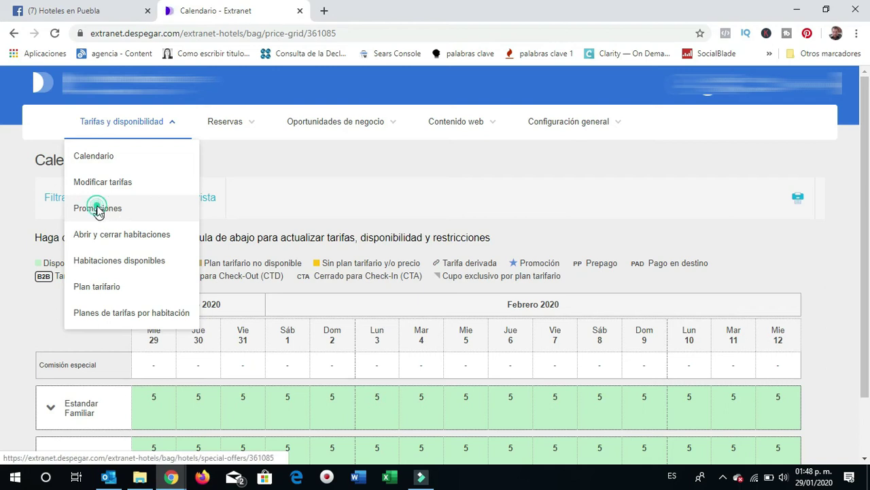
click(98, 210)
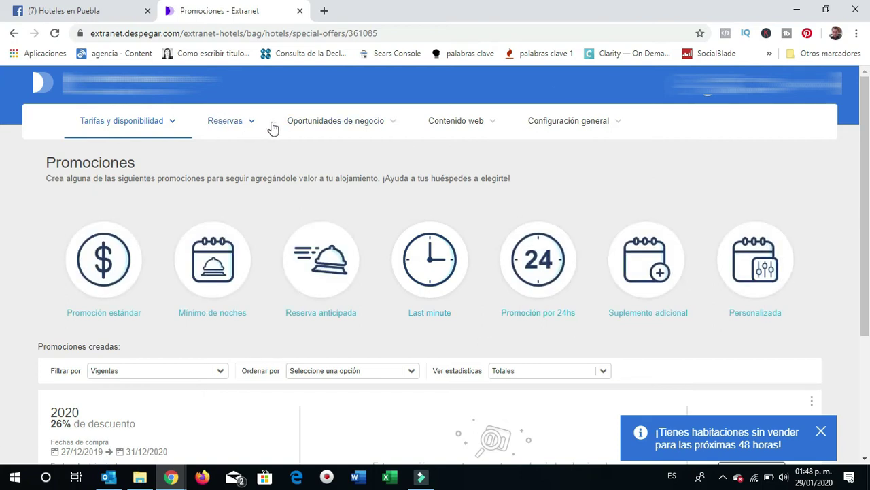
Go to the Habitaciones disponibles page and set the date range from 29/01/2020 to 31/01/2020.
click(170, 124)
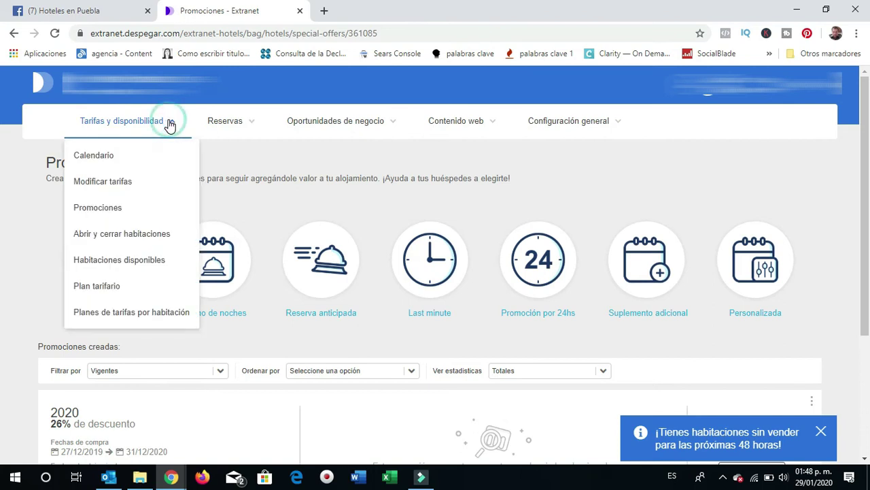
click(110, 272)
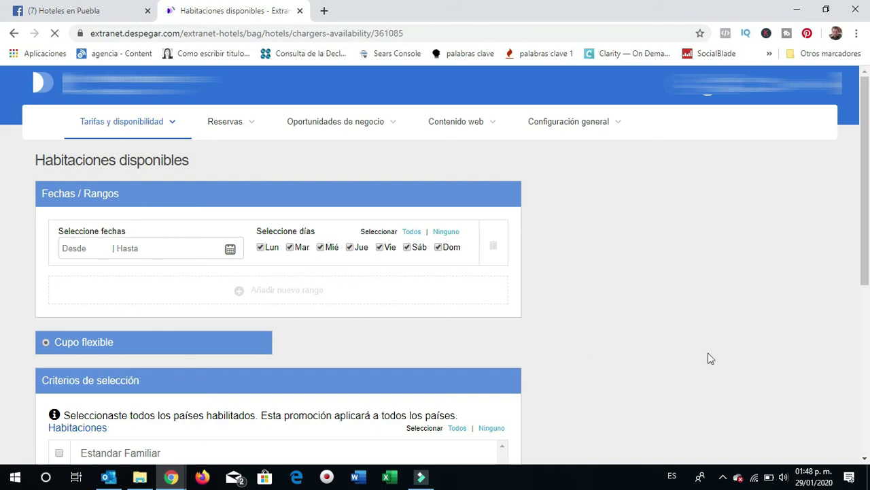
scroll(868, 463, down, 2)
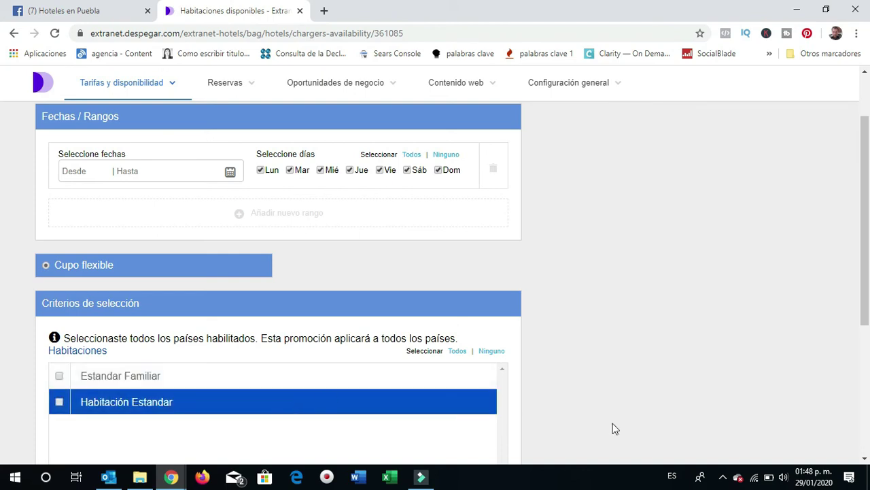
scroll(864, 462, down, 3)
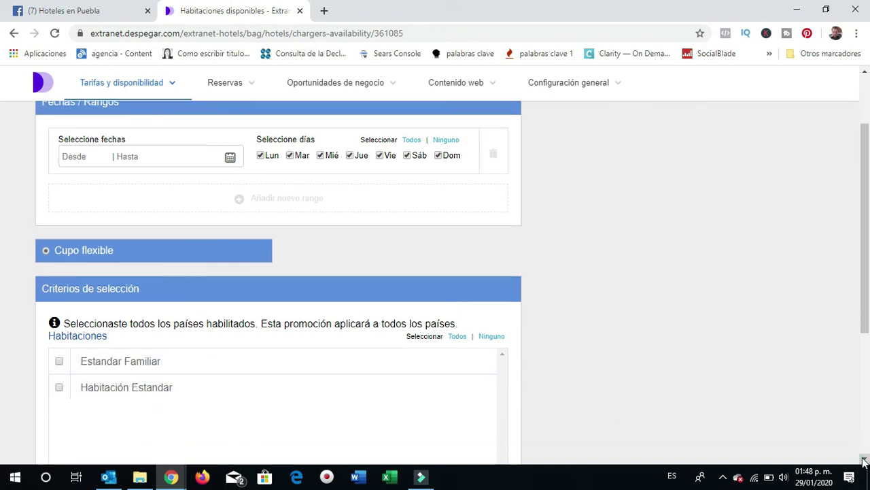
scroll(863, 463, down, 1)
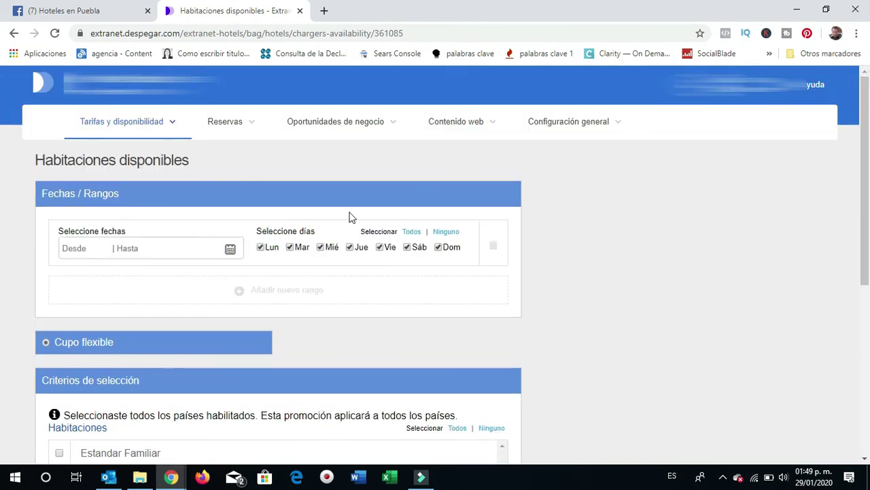
click(81, 248)
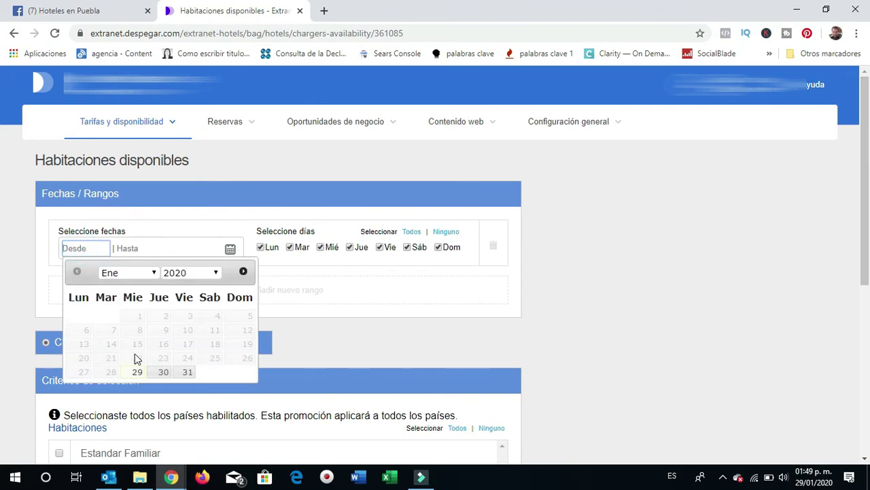
click(136, 372)
click(155, 252)
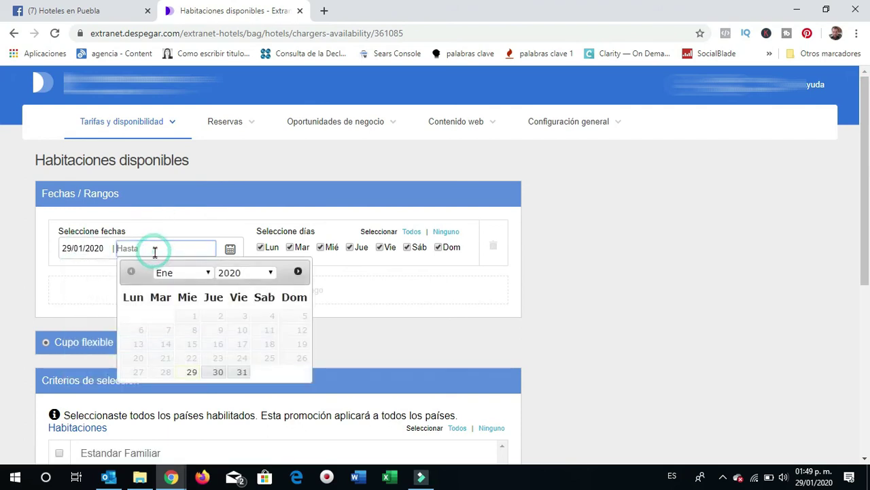
click(242, 374)
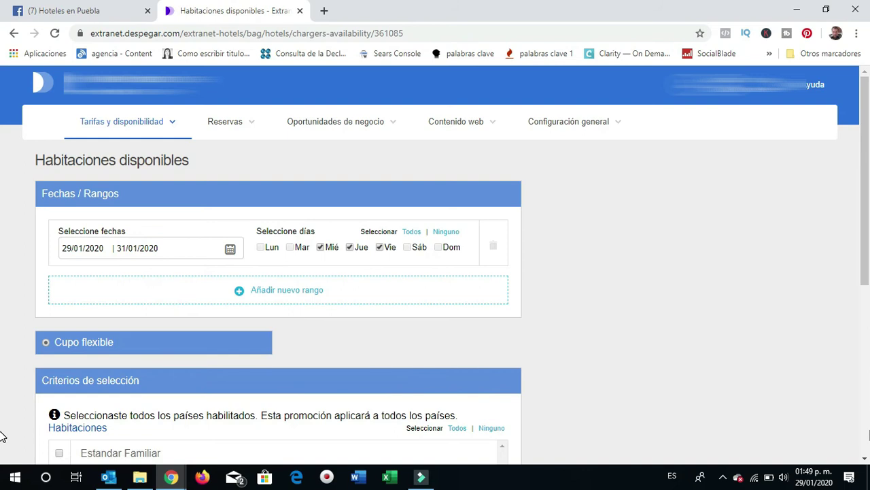
Add 3 rooms to the available quota of the Estandar Familiar room for the selected dates and save the changes.
scroll(657, 333, down, 3)
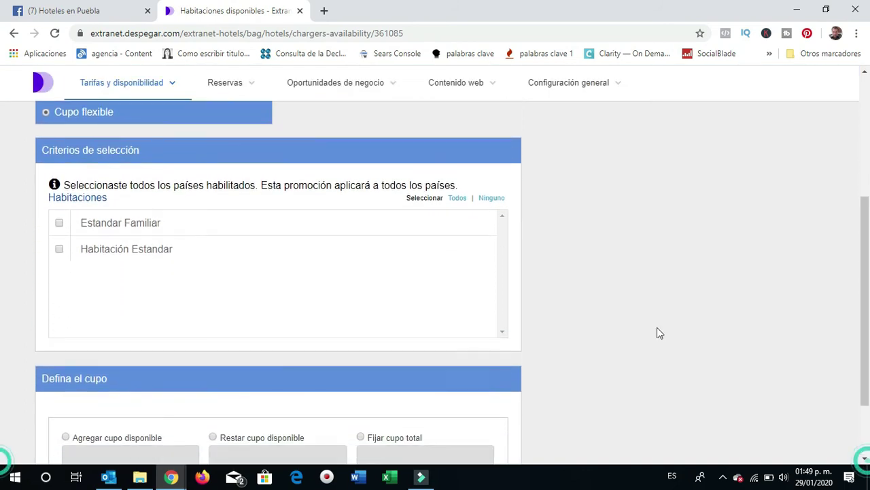
click(59, 224)
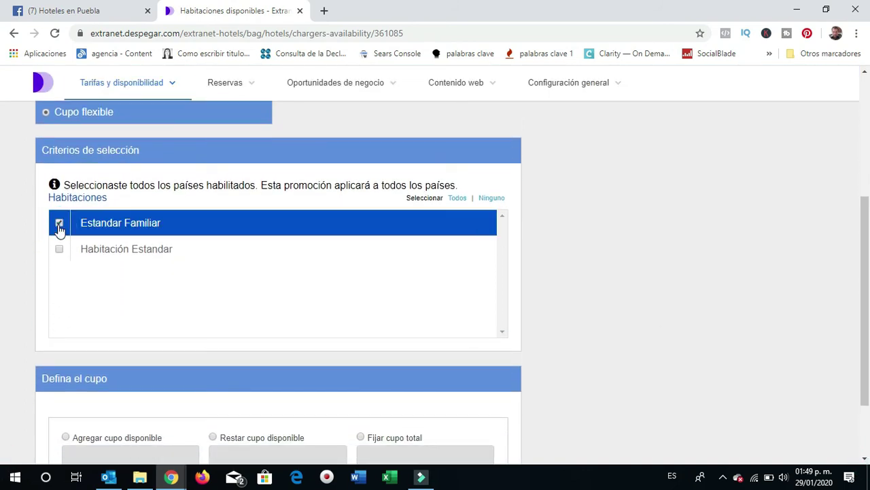
click(866, 459)
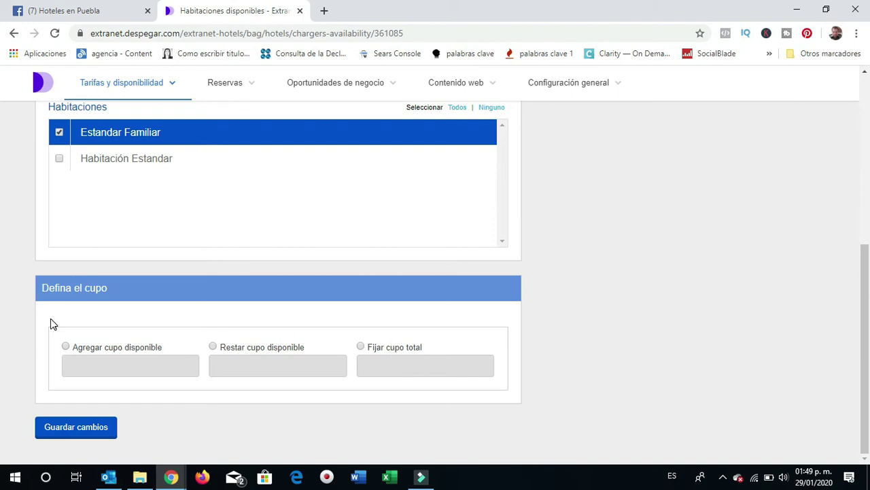
click(66, 347)
click(116, 373)
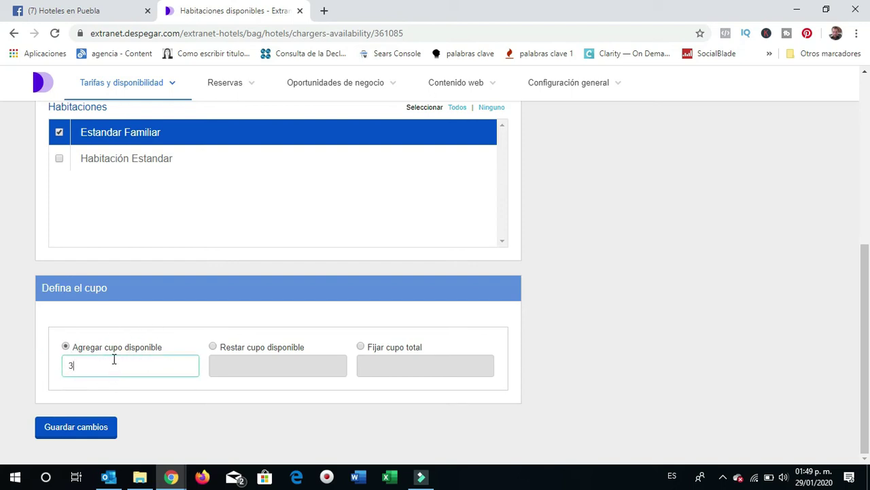
click(60, 427)
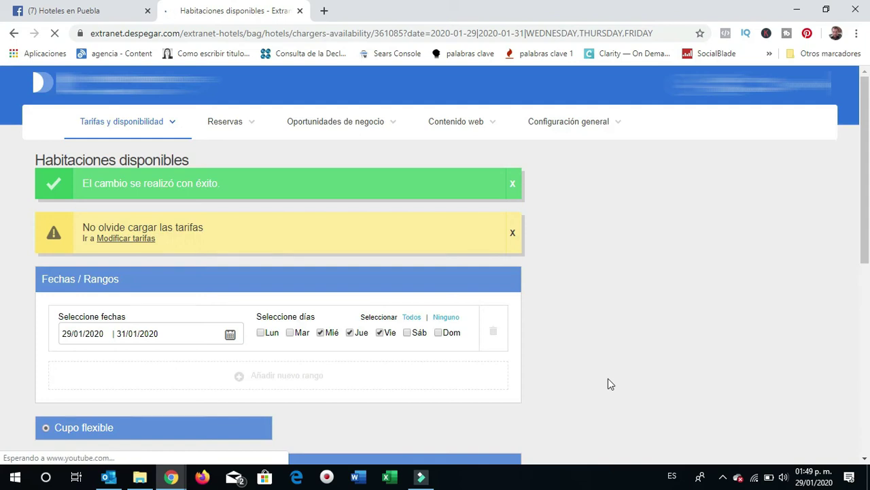
Go to the Calendario and check the Estandar Familiar availability for 29 to 31 January.
click(171, 128)
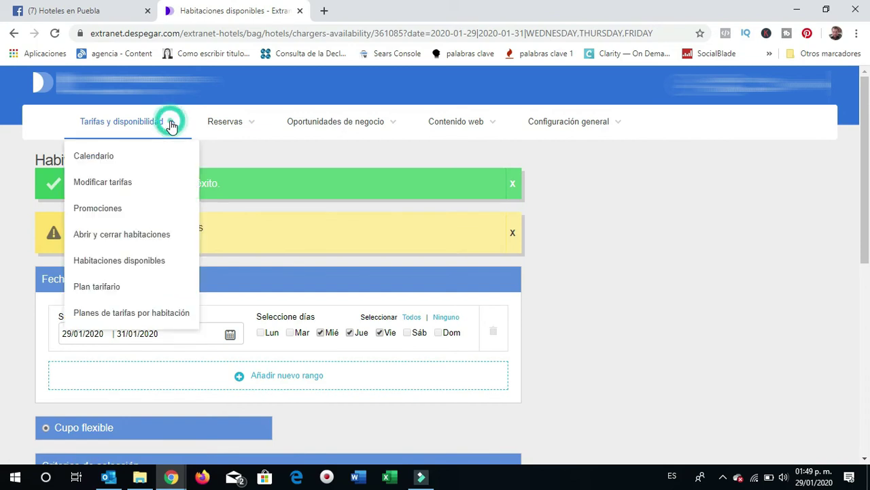
click(89, 156)
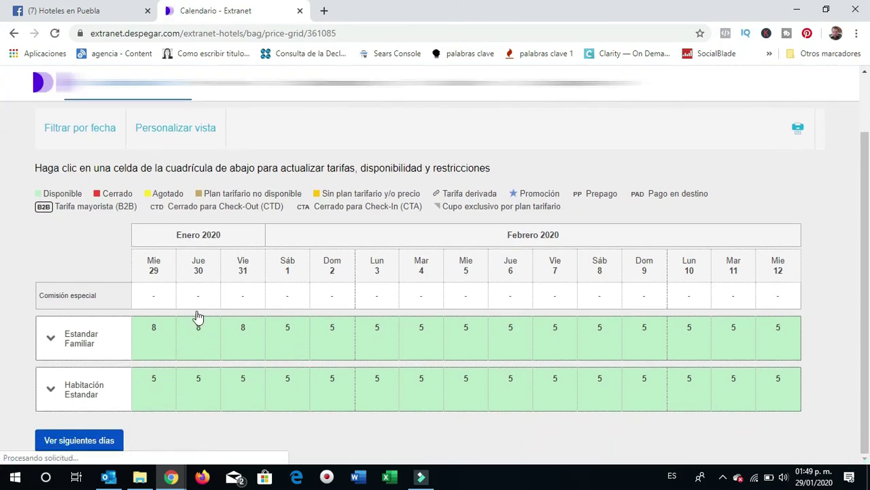
click(865, 71)
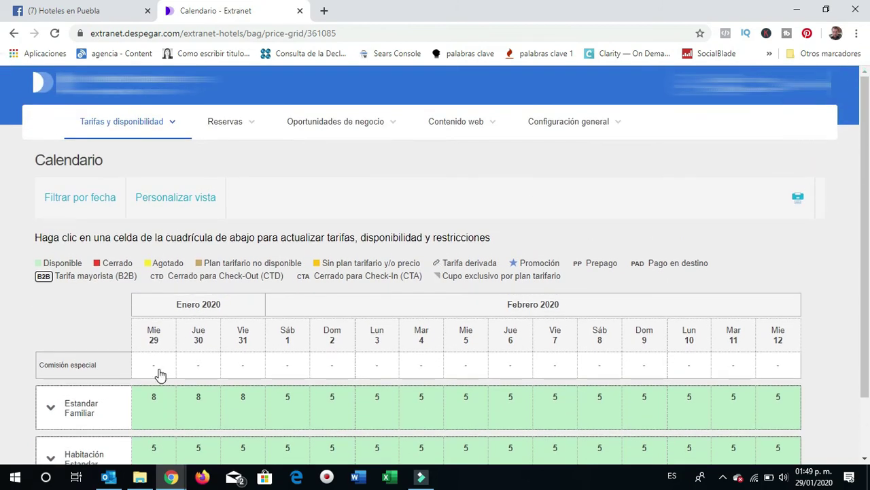
Return to the Habitaciones disponibles page and set the date range from 29/01/2020 to 31/01/2020.
click(174, 124)
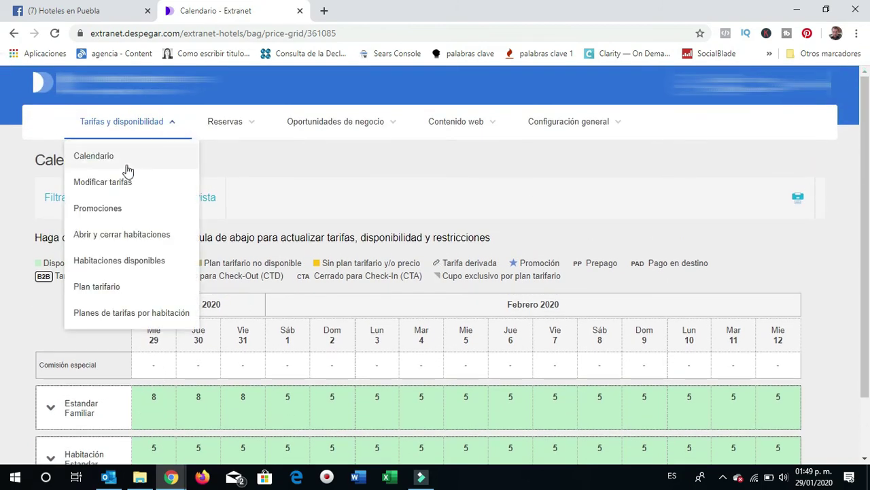
click(110, 266)
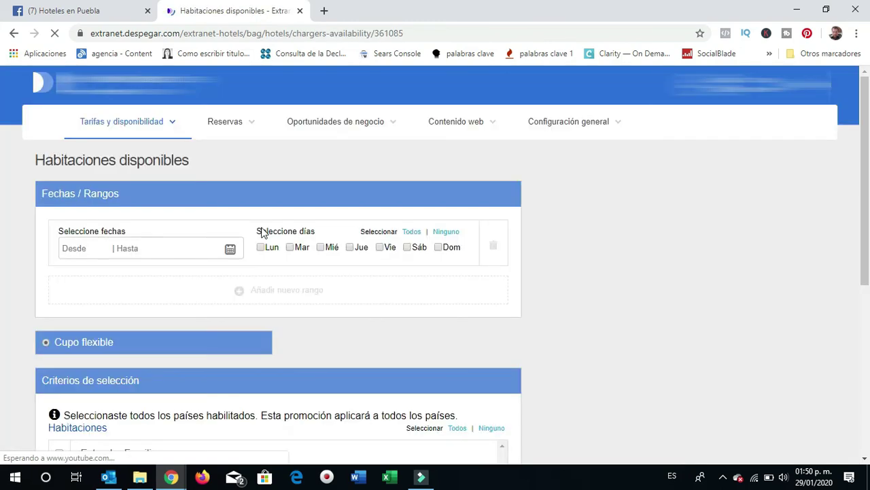
click(77, 248)
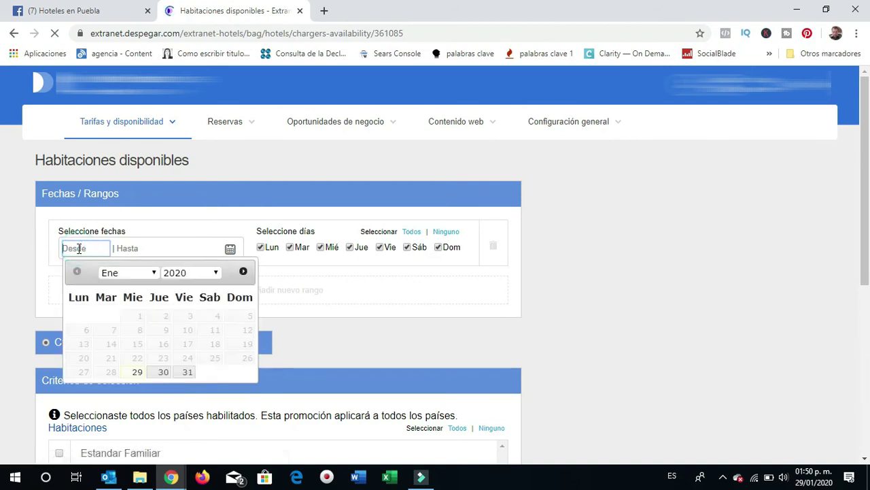
click(136, 372)
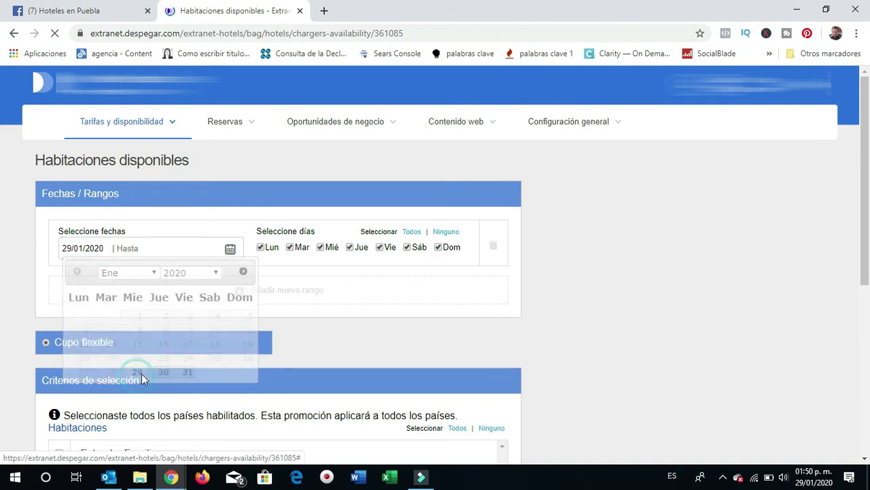
click(159, 246)
click(245, 375)
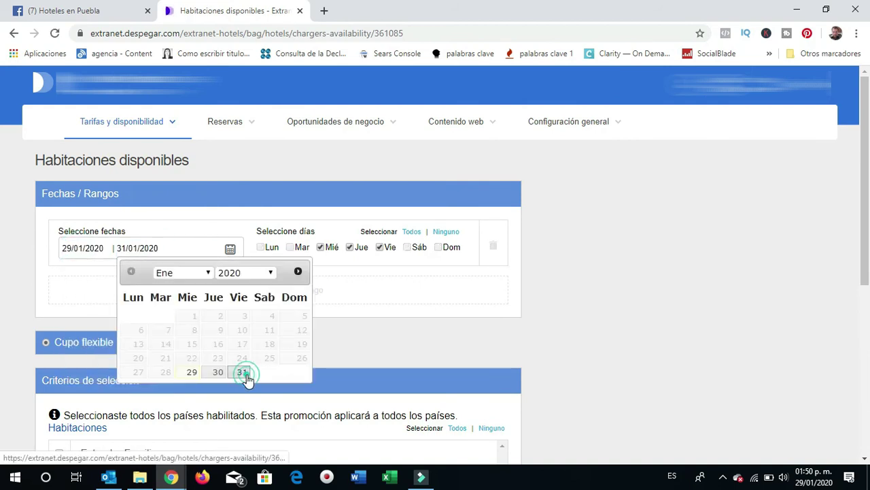
Fix the total quota of the Estandar Familiar room at 5 for the selected dates and save the changes.
click(866, 460)
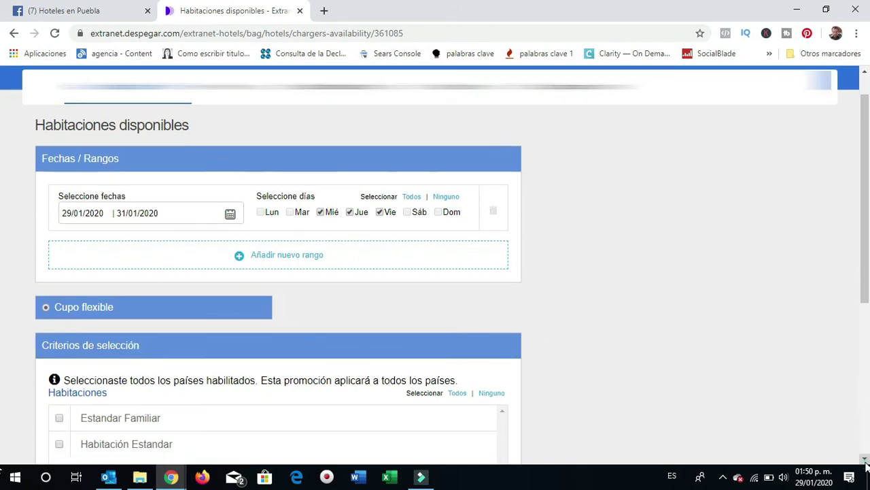
scroll(866, 459, down, 3)
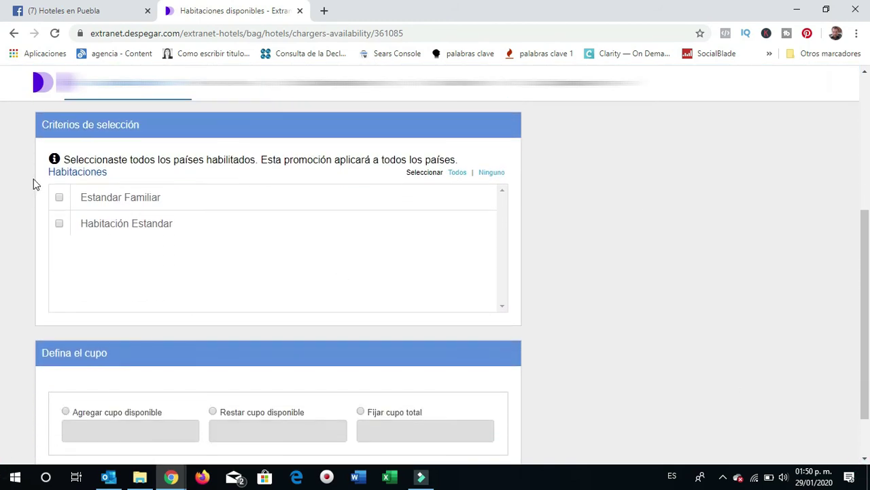
click(59, 198)
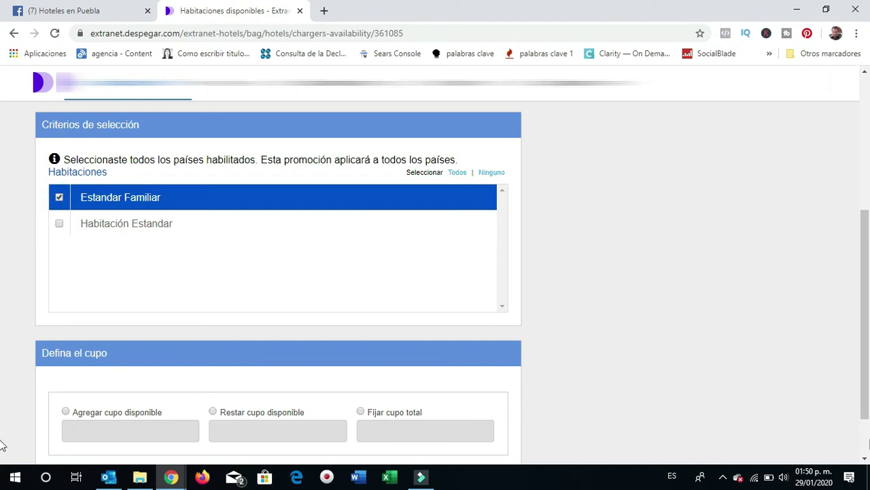
scroll(348, 369, down, 1)
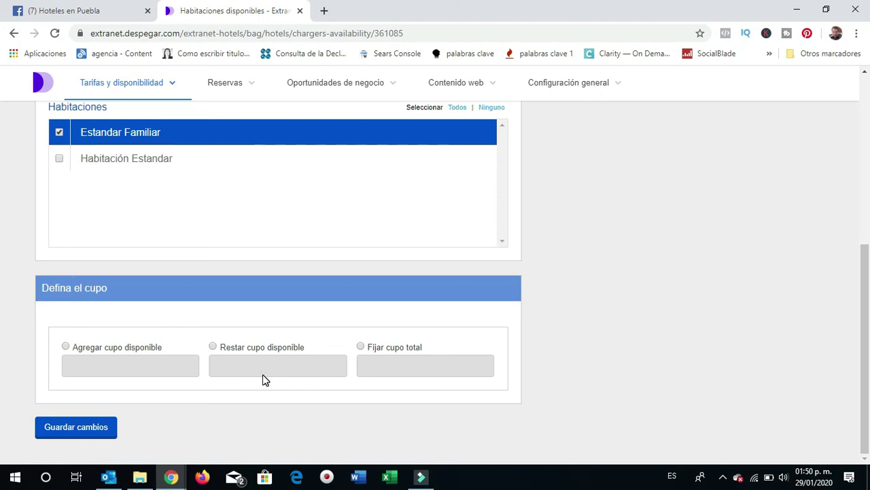
click(360, 347)
click(410, 362)
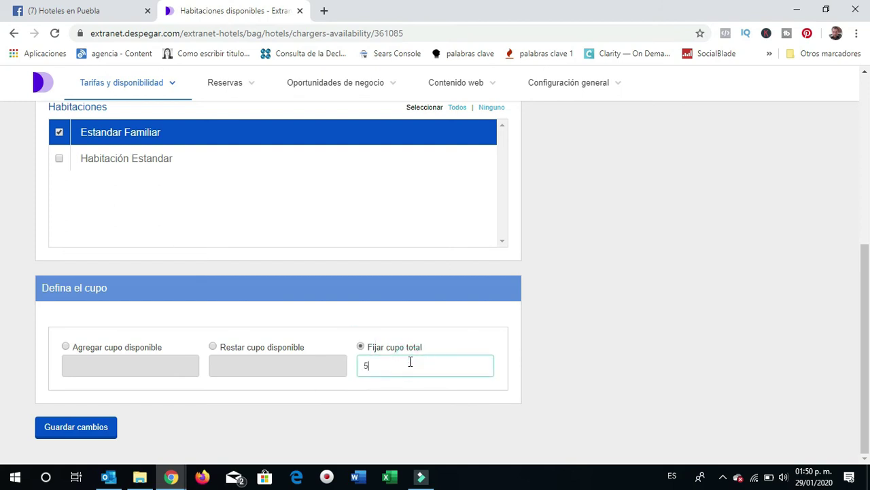
click(82, 426)
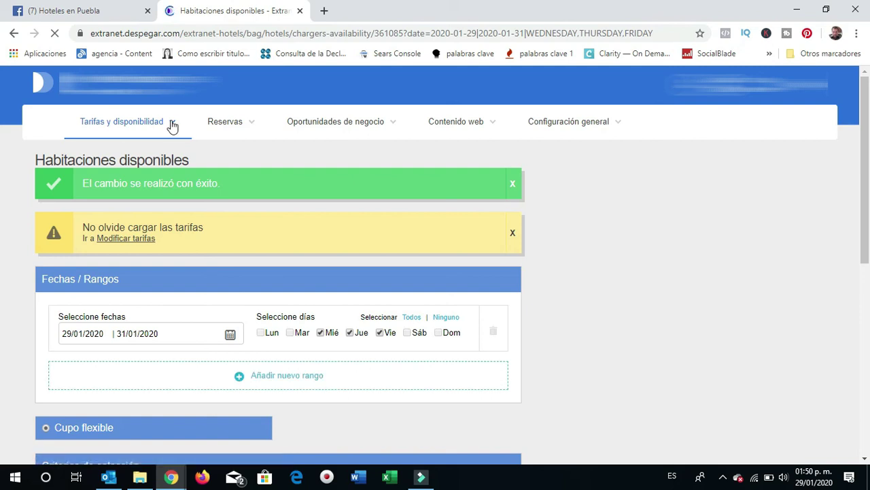
Go back to the Calendario and review the availability of both room types across the displayed dates.
click(171, 124)
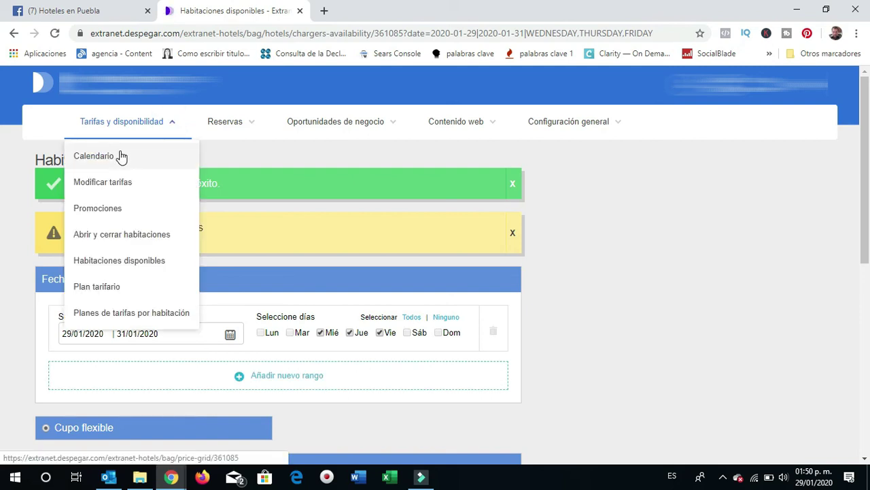
click(121, 157)
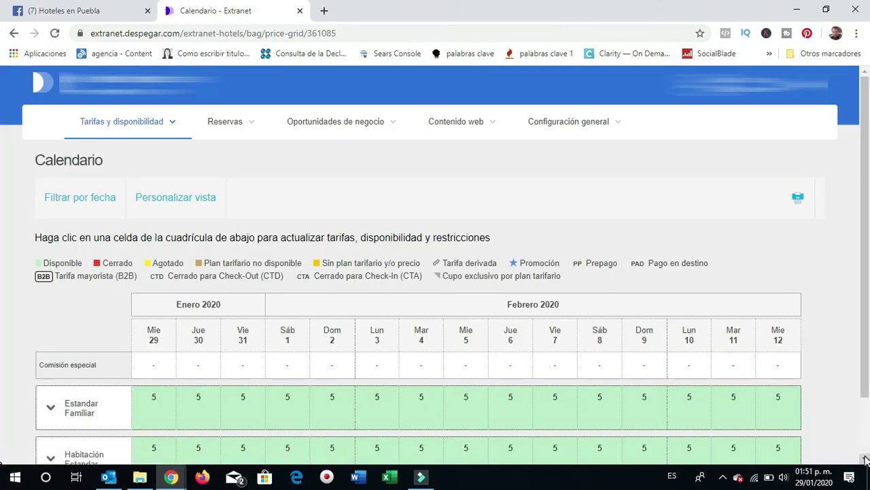
scroll(865, 461, down, 2)
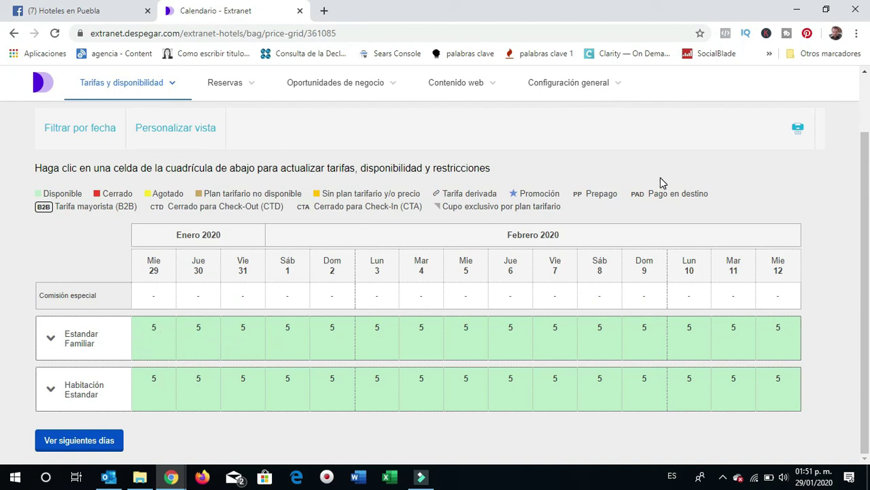
click(865, 72)
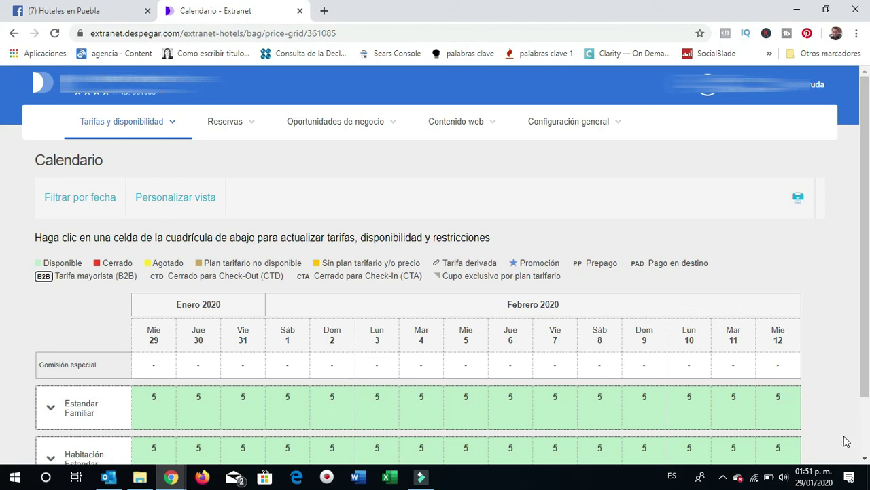
scroll(845, 441, down, 1)
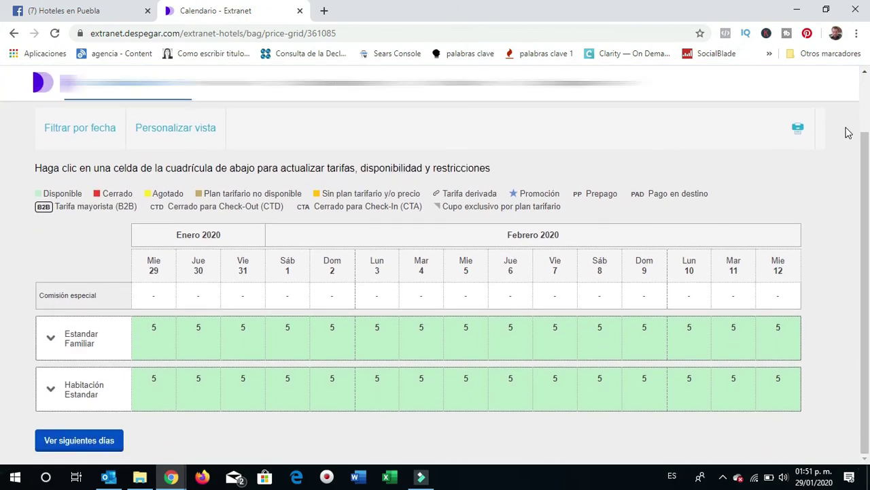
scroll(853, 91, up, 1)
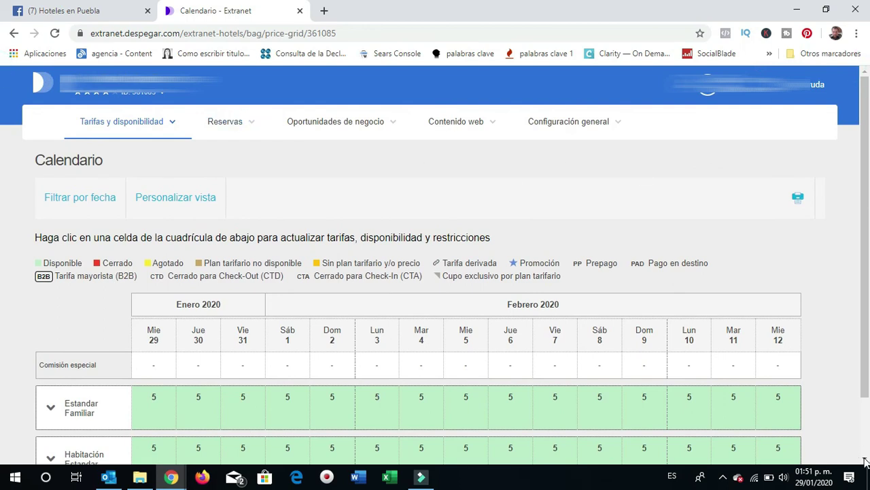
scroll(865, 462, down, 1)
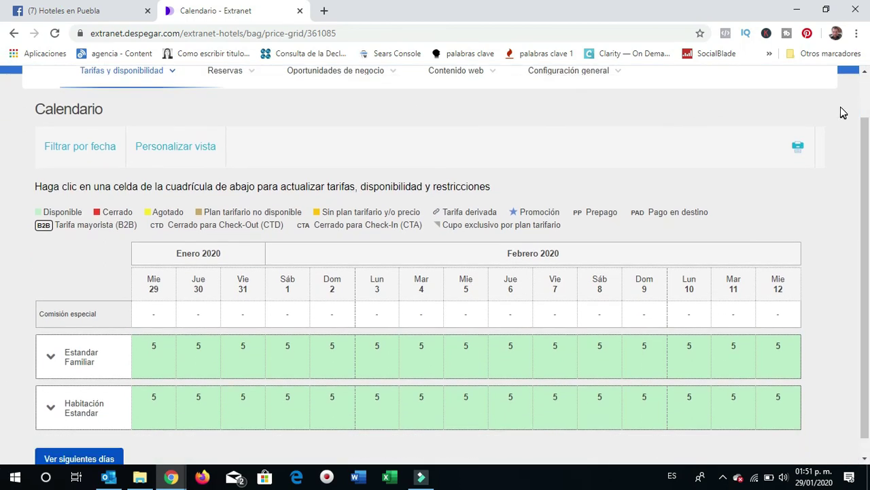
click(864, 71)
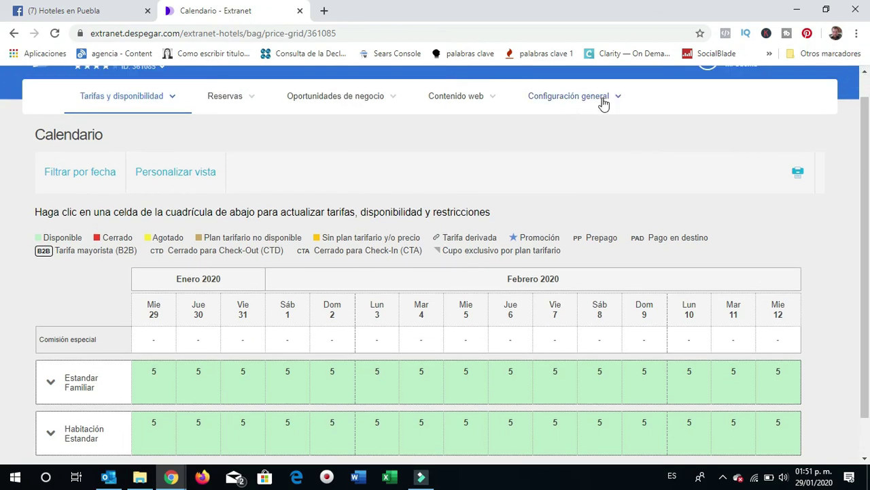
Go to the Reservas page and look through the list of hotel reservations and their details.
click(249, 97)
click(218, 131)
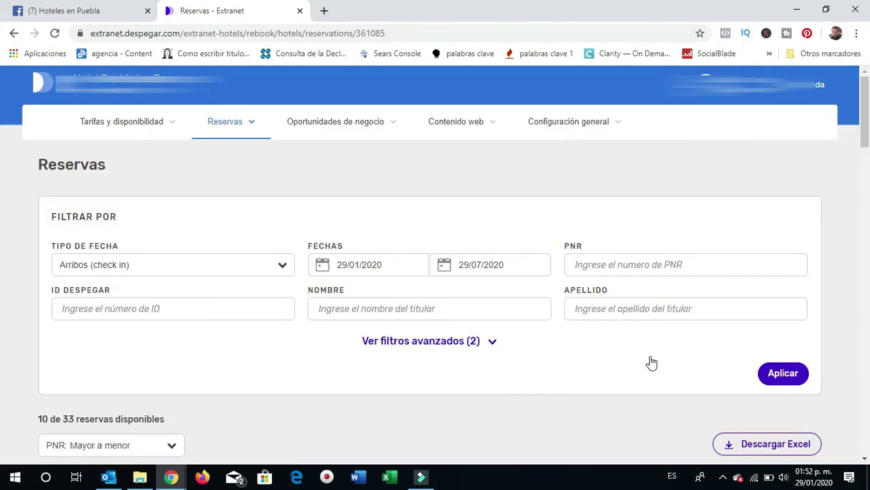
scroll(866, 460, down, 1)
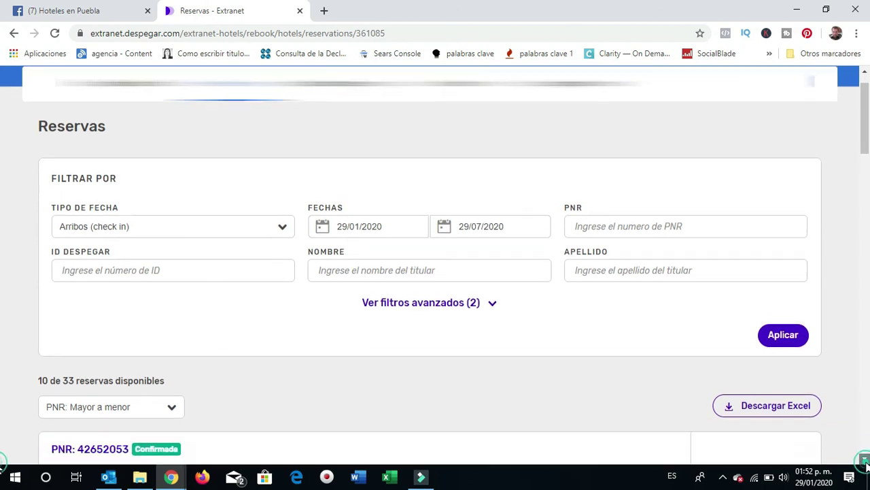
scroll(867, 462, down, 3)
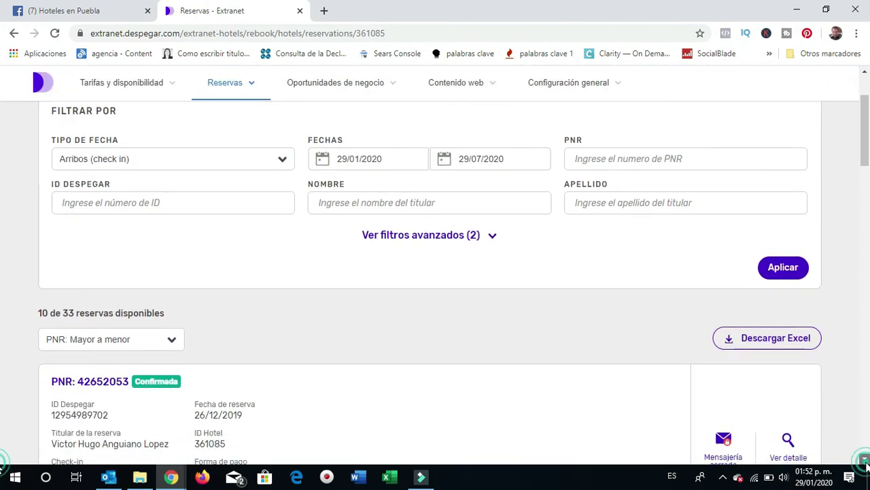
scroll(866, 461, down, 1)
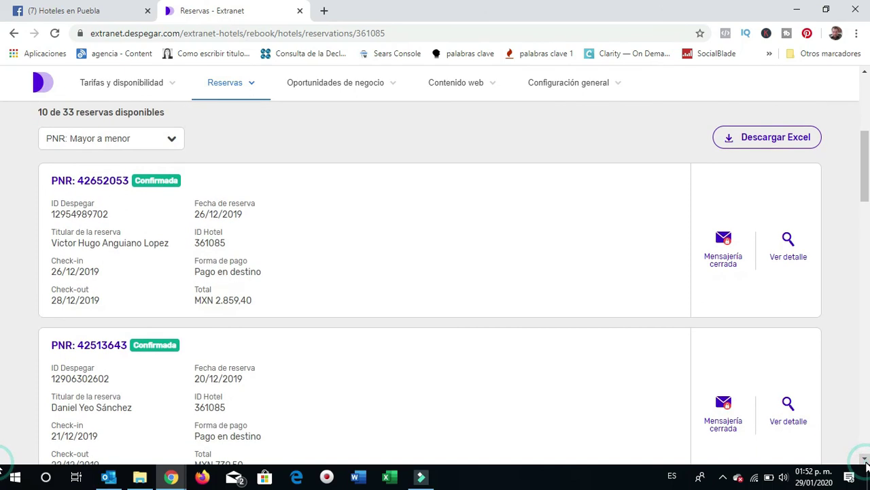
scroll(866, 460, down, 1)
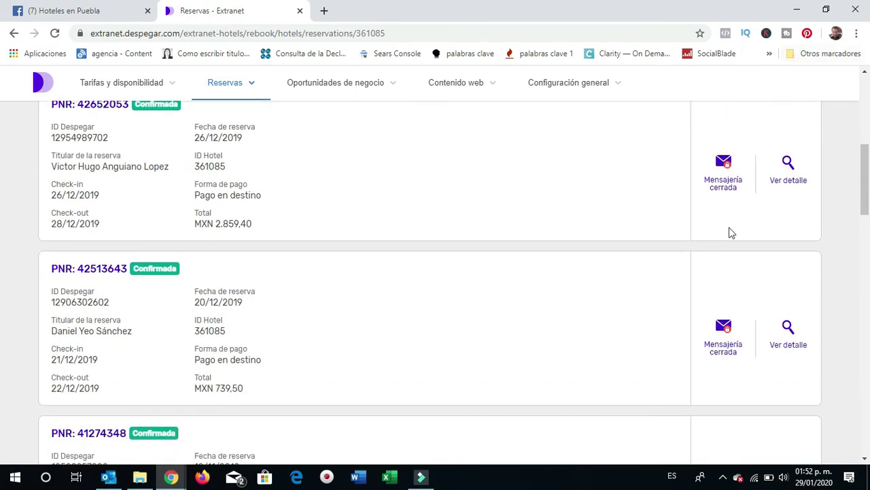
Return to the filters of the Reservas page and examine the available date types for filtering reservations.
click(865, 83)
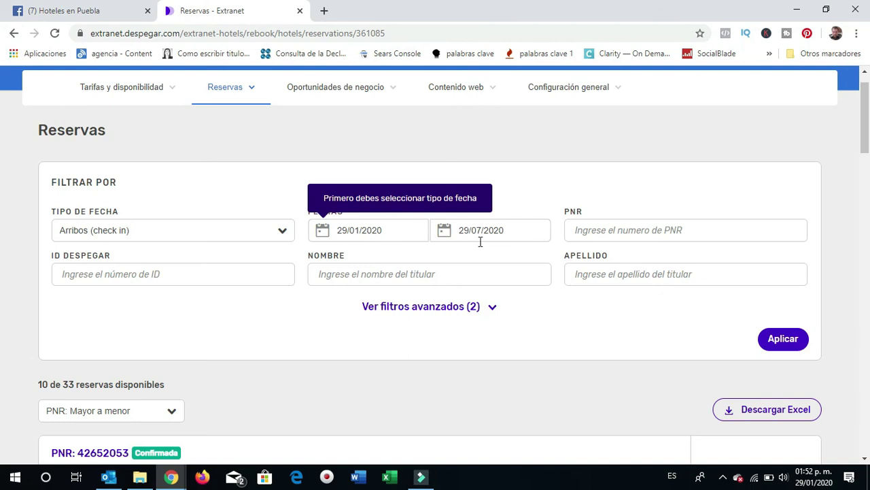
click(783, 348)
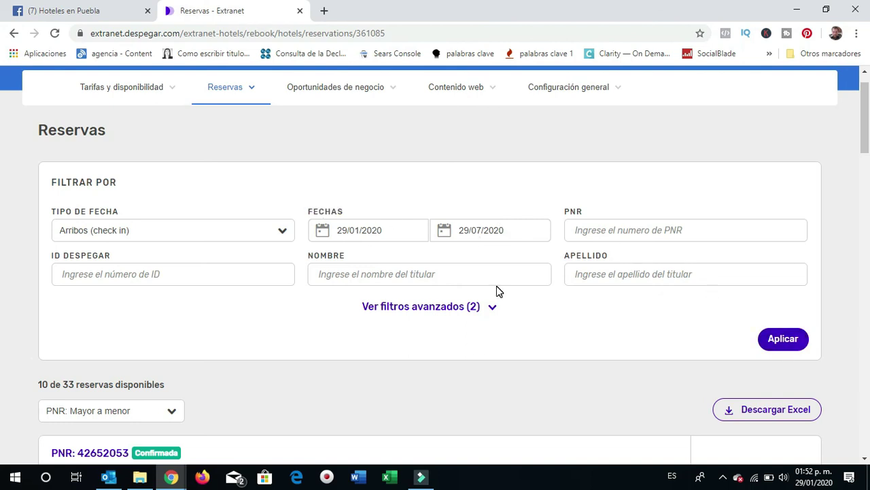
click(284, 234)
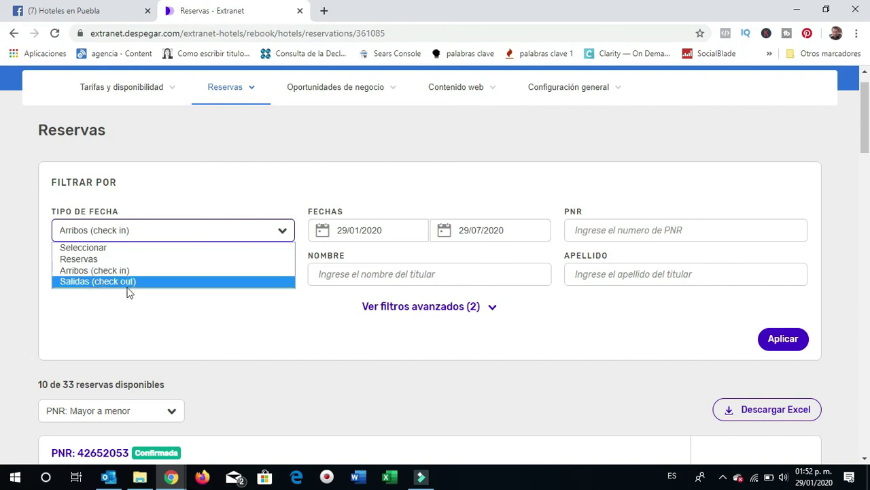
click(397, 91)
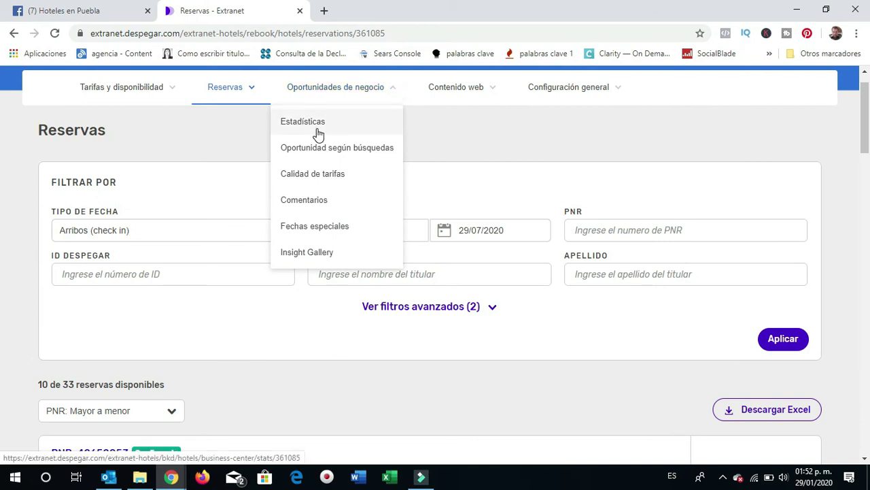
click(493, 90)
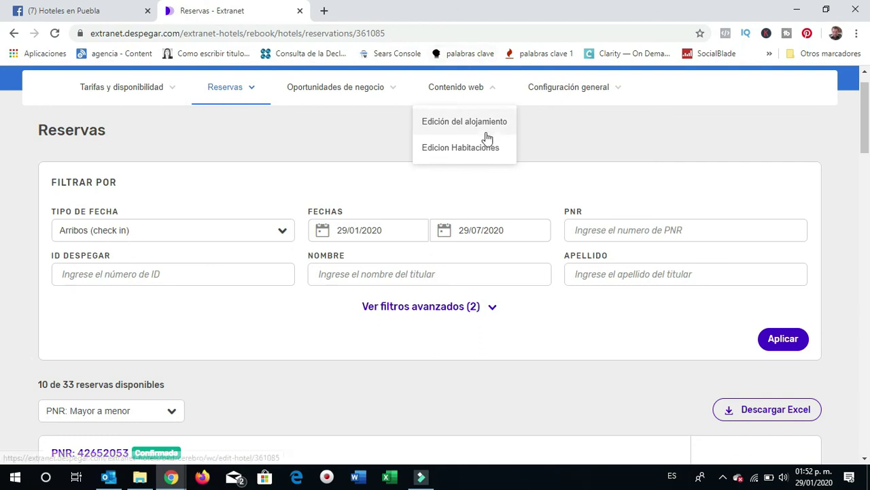
click(617, 90)
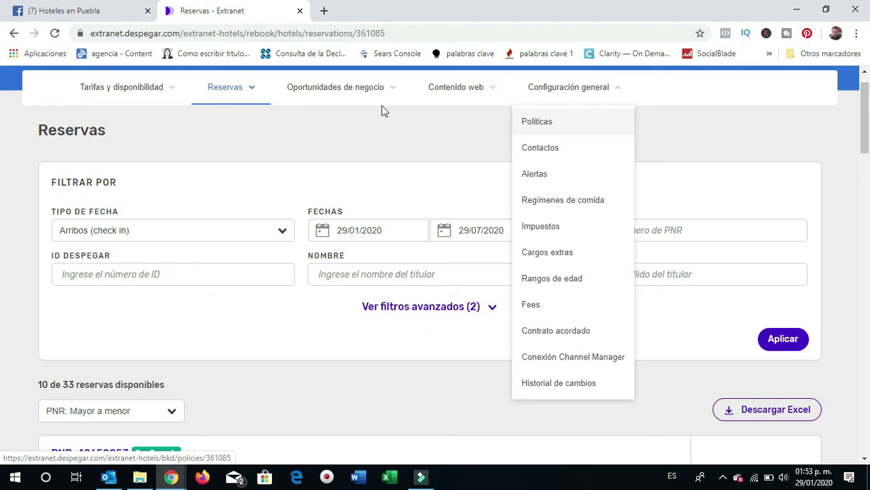
Open the Calendario and check the availability of the Estandar Familiar and Habitación Estandar rooms.
click(171, 91)
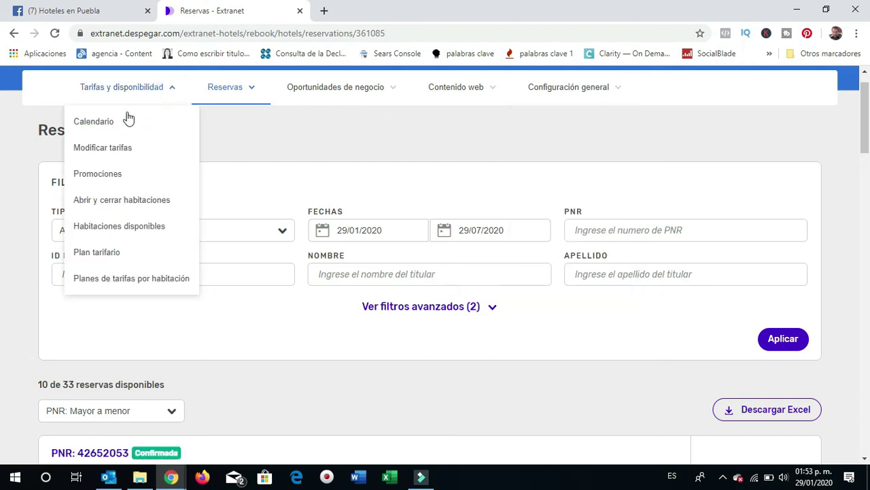
click(100, 123)
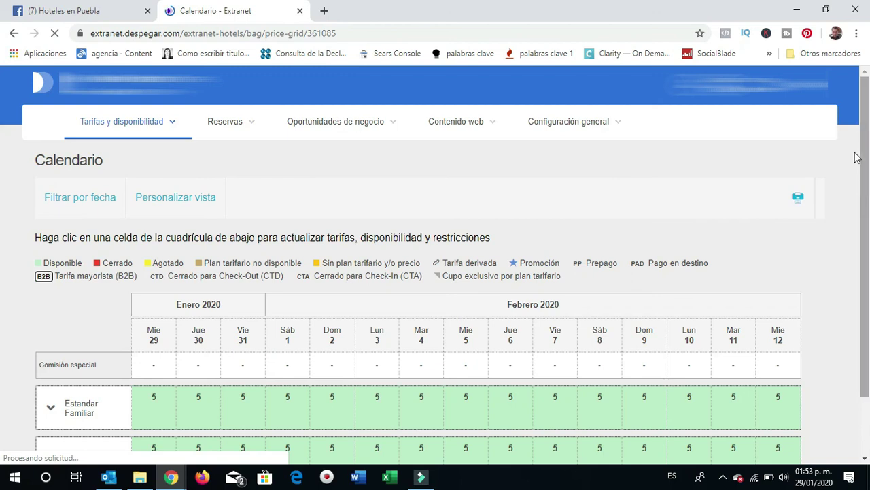
scroll(865, 455, down, 1)
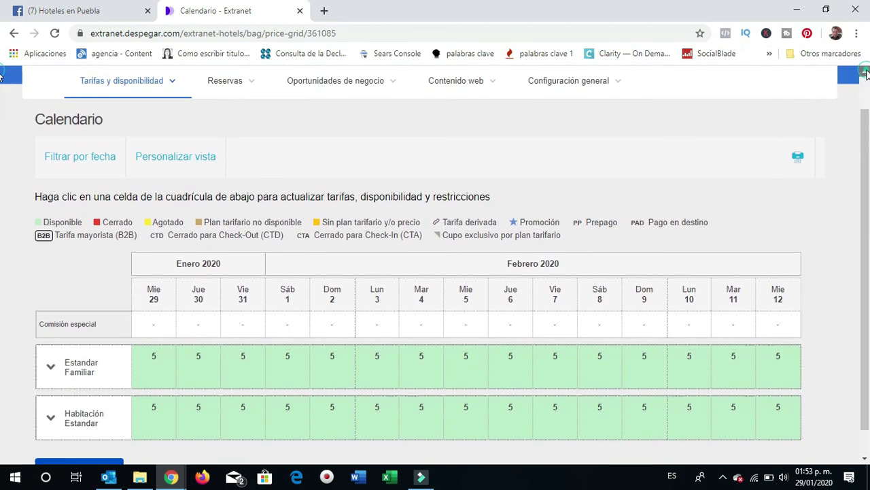
click(866, 70)
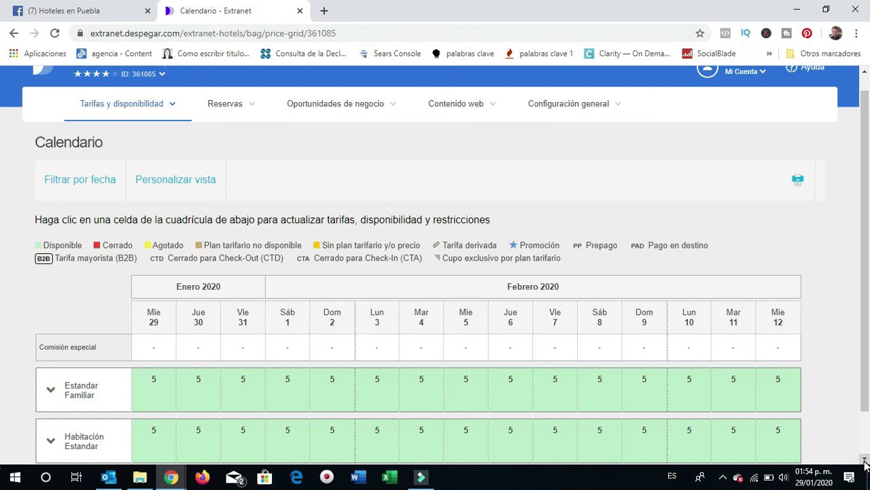
click(866, 461)
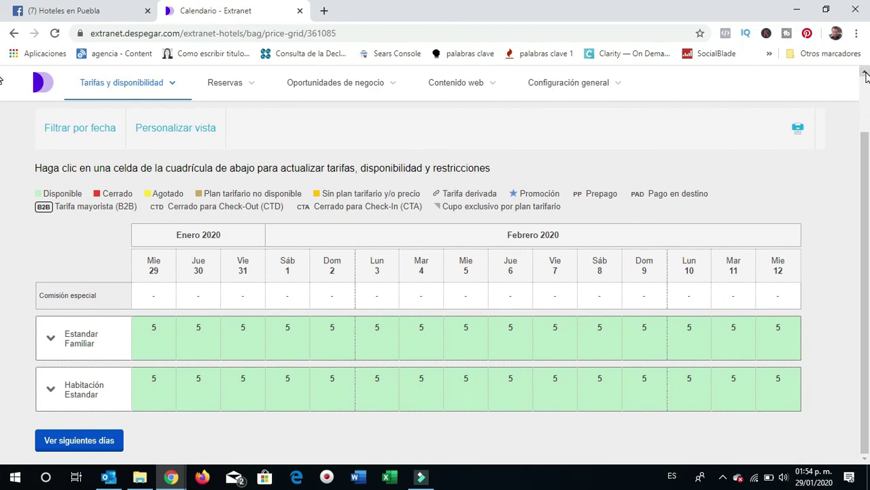
click(865, 71)
click(864, 459)
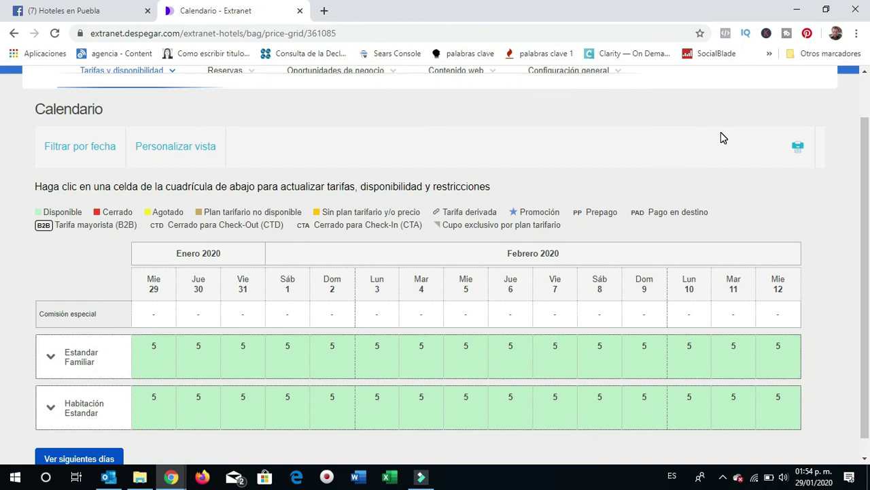